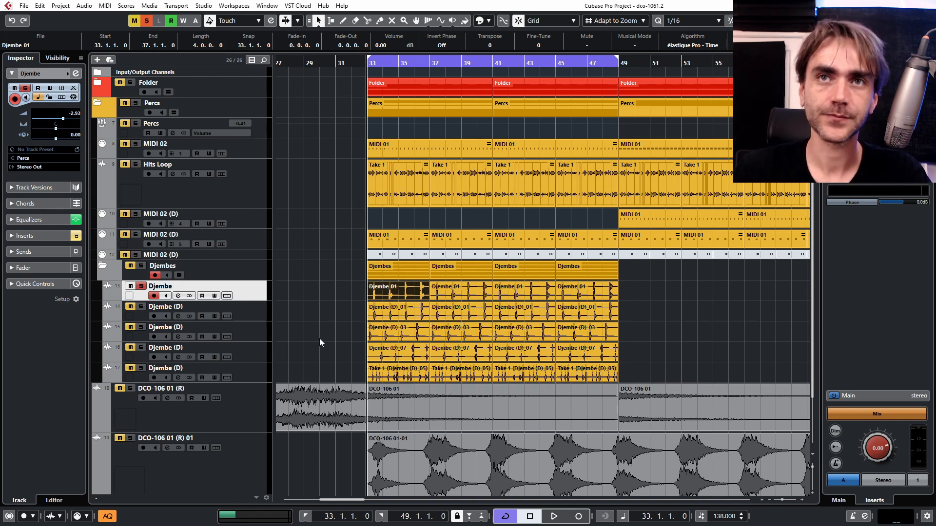
Step: Select the first Djembe_01 event at bar 33, enlarge the Djembe track's height and play the track back
left_click(359, 322)
scroll(356, 326, "up", 3)
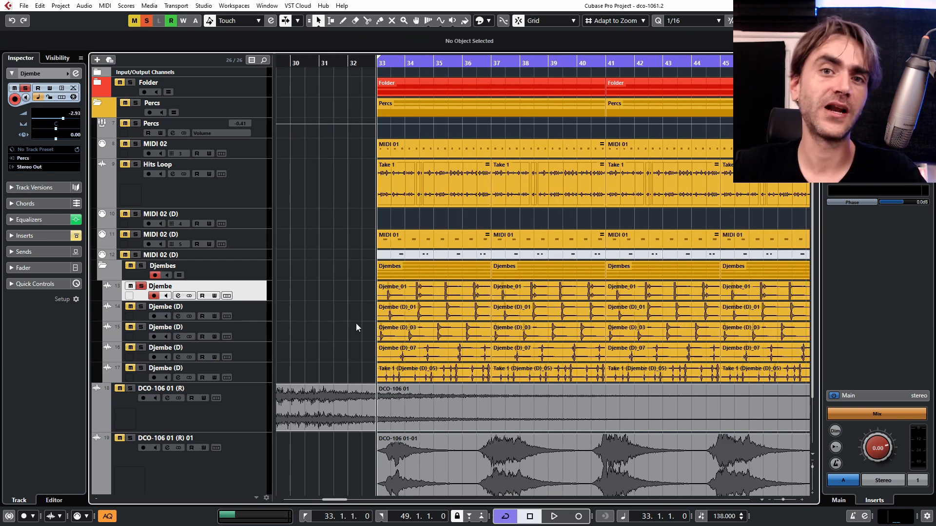
scroll(409, 318, "right", 2)
left_click(344, 292)
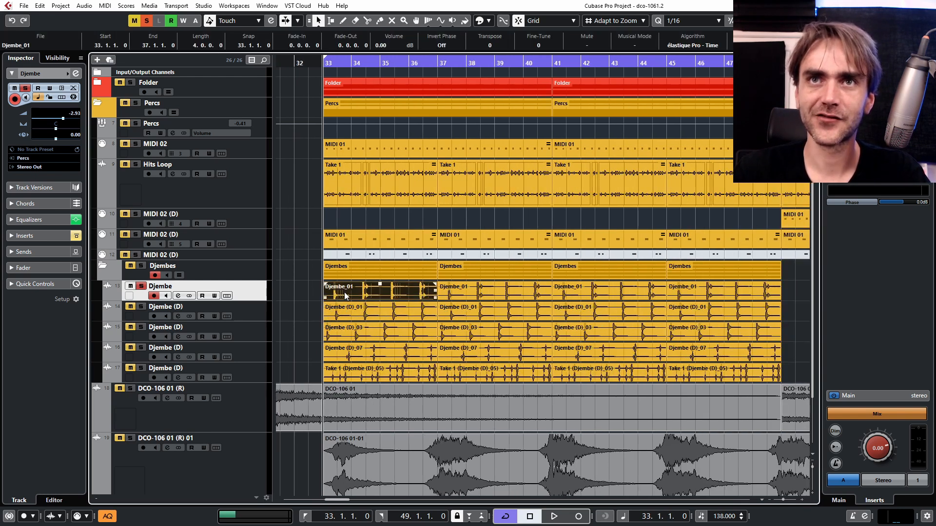
left_click_drag(249, 302, 248, 340)
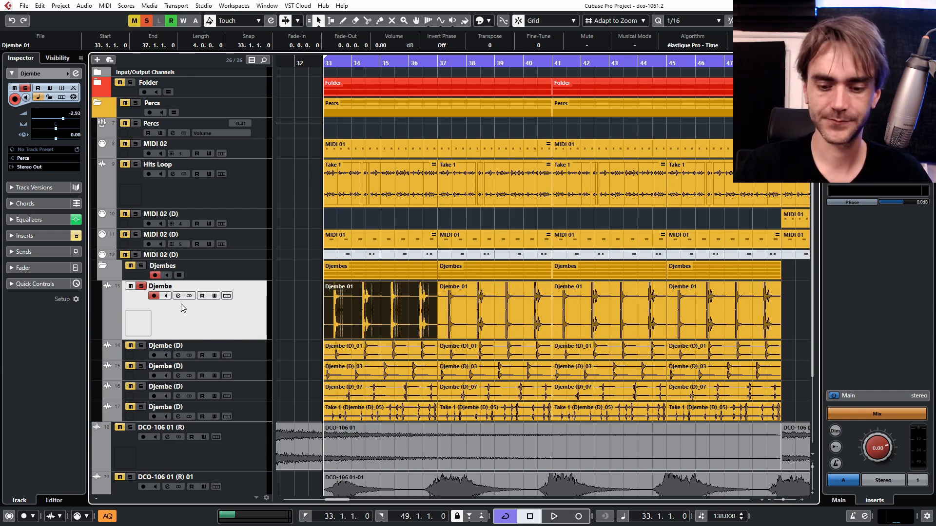
key("space")
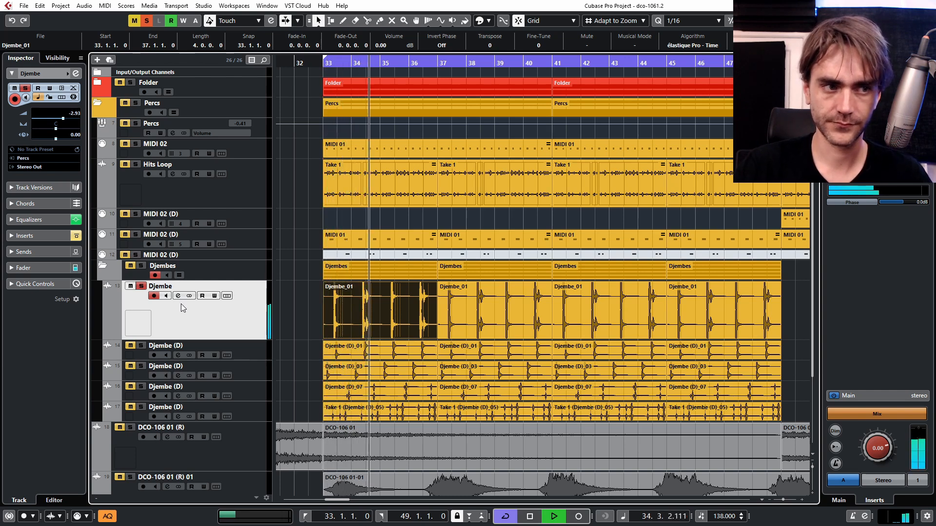
key("space")
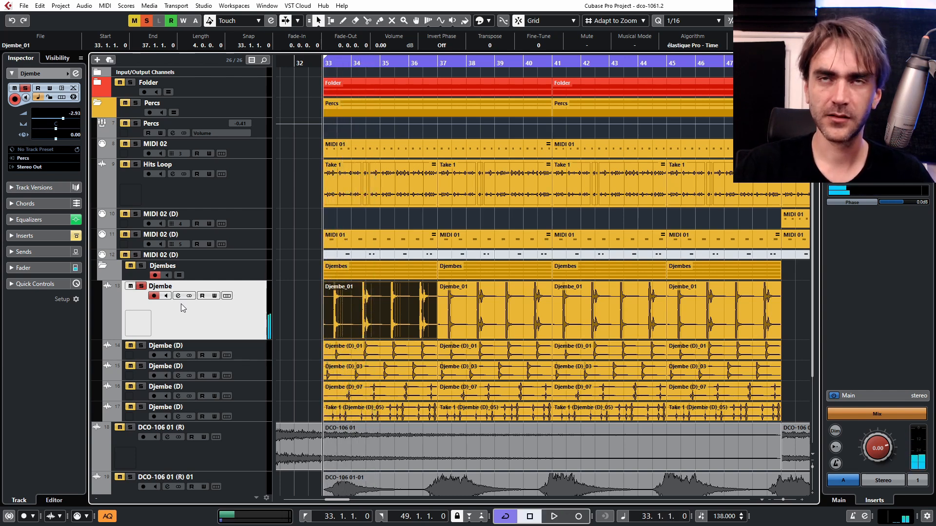
left_click(98, 82)
left_click(349, 144)
double_click(351, 131)
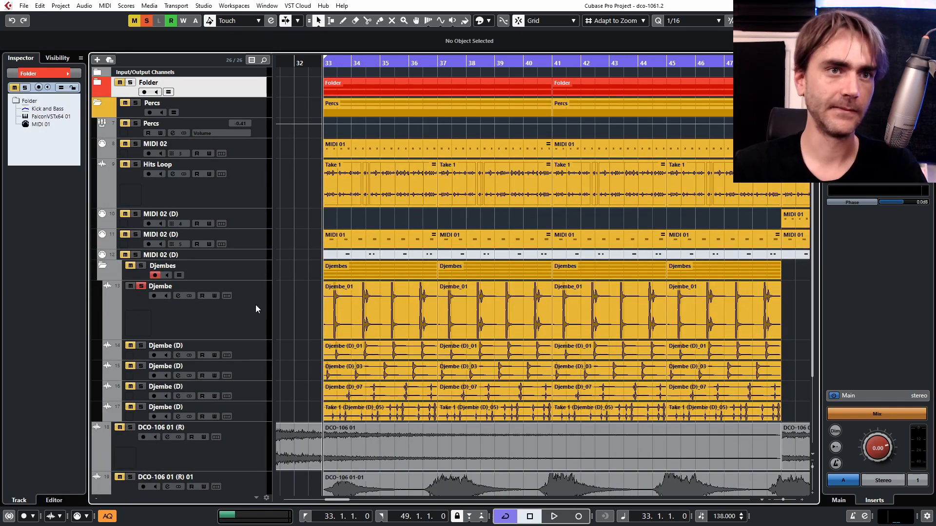
left_click(225, 331)
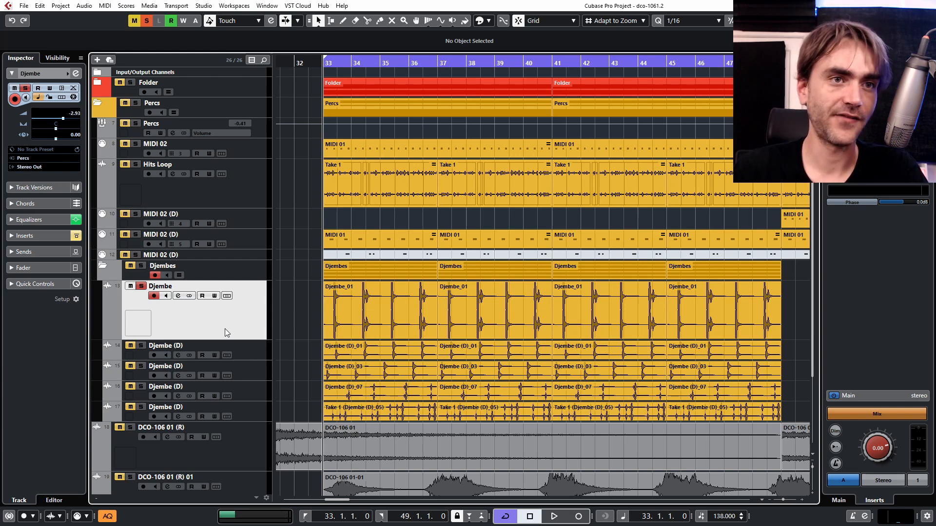
Step: Transpose the first Djembe_01 event by -5 semitones and play it back to hear the pitch change
left_click(351, 312)
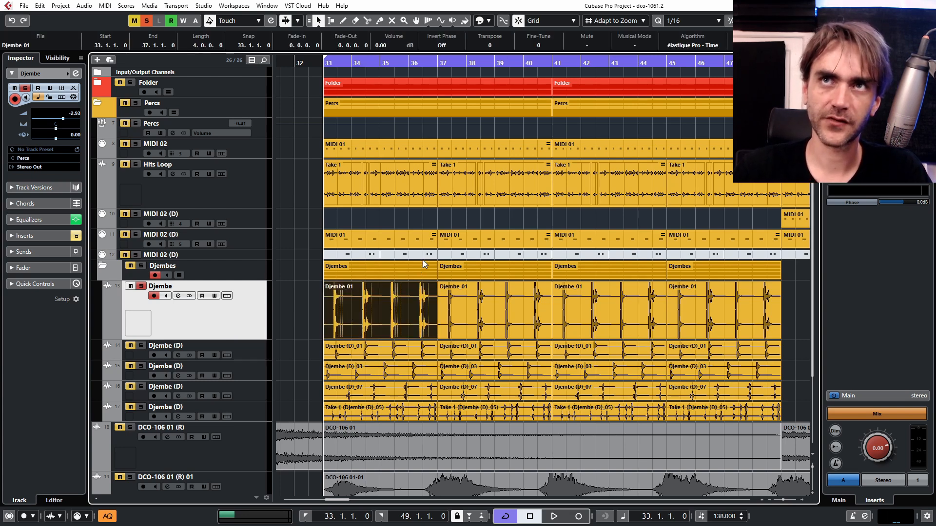
scroll(493, 47, "down", 5)
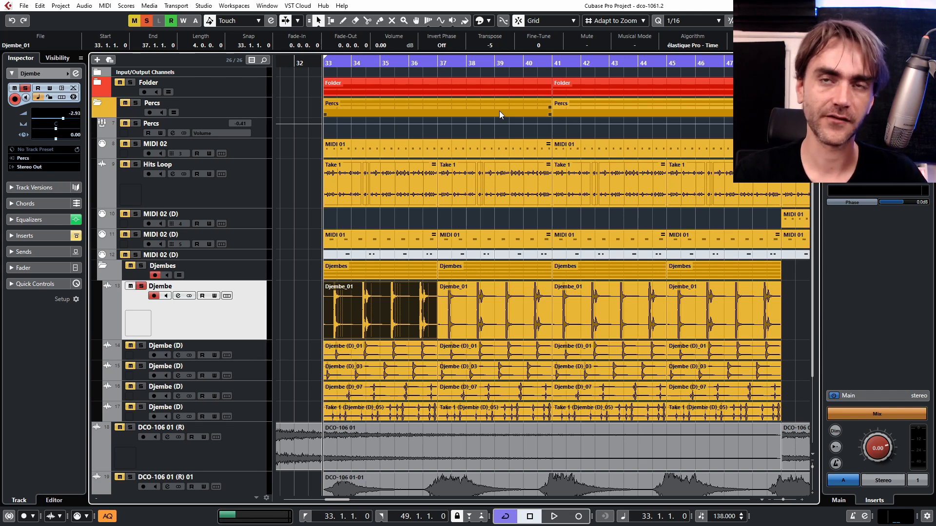
key("space")
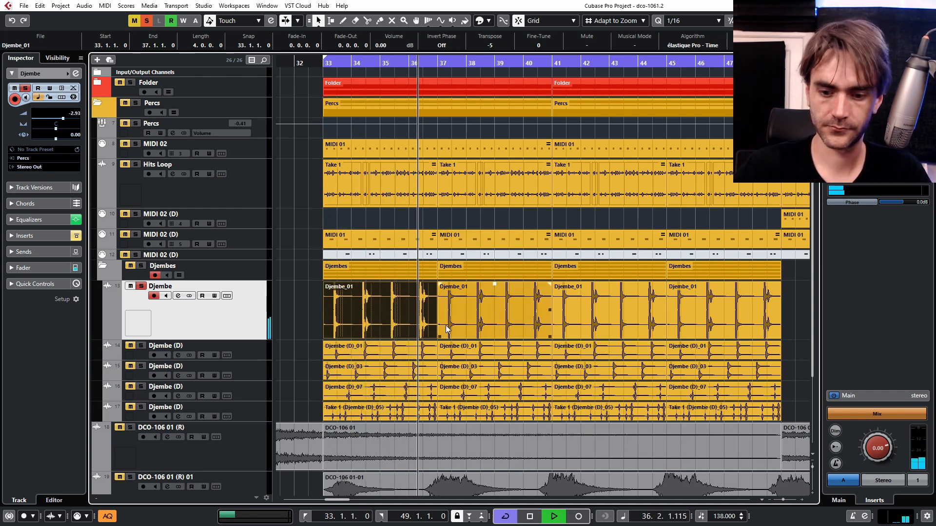
key("space")
Step: Reset the first Djembe_01 event's transpose to 0 and play it back at its original pitch
left_click(497, 43, "ctrl")
key("space")
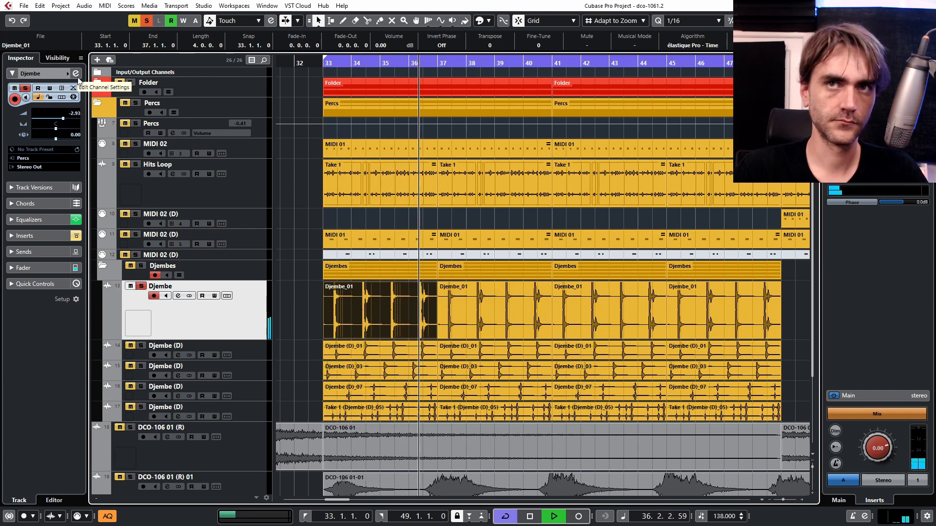
key("space")
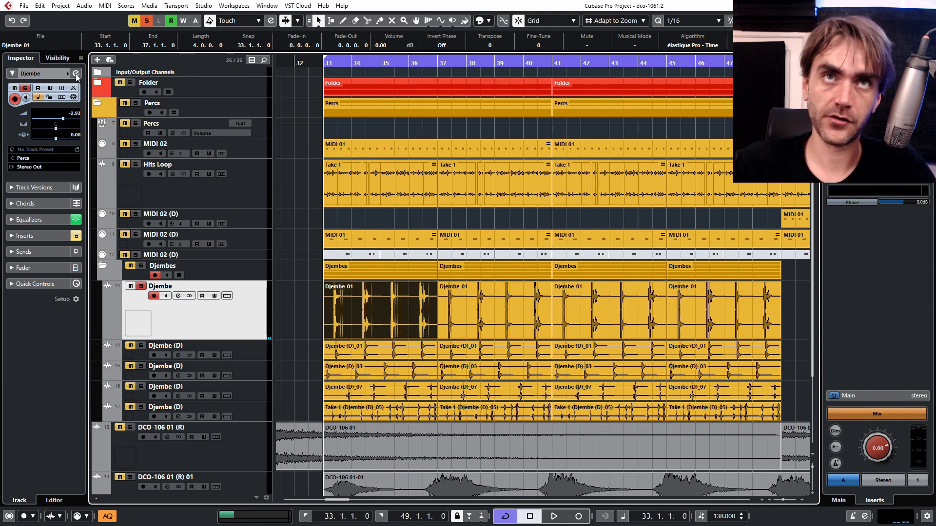
Step: Open the Djembe channel settings and view the kHs Frequency Shifter in insert 3
left_click(76, 74)
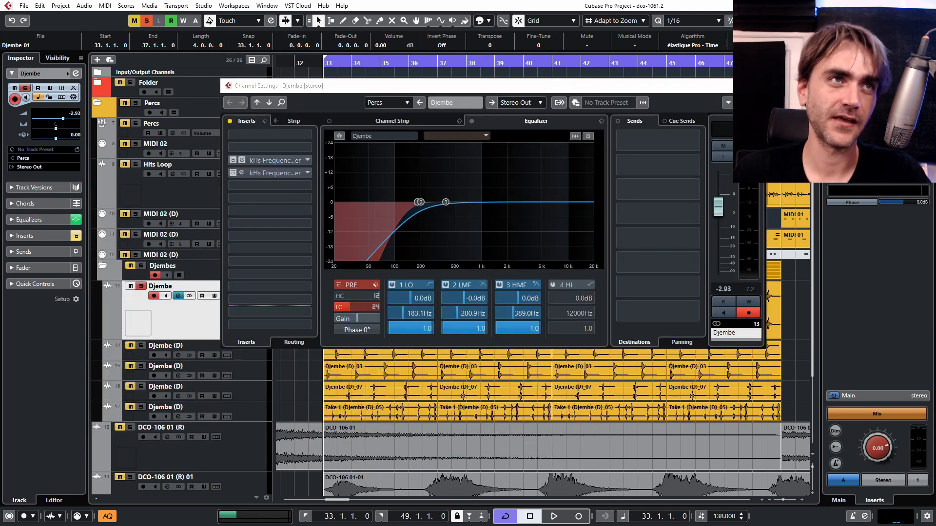
left_click_drag(221, 263, 247, 255)
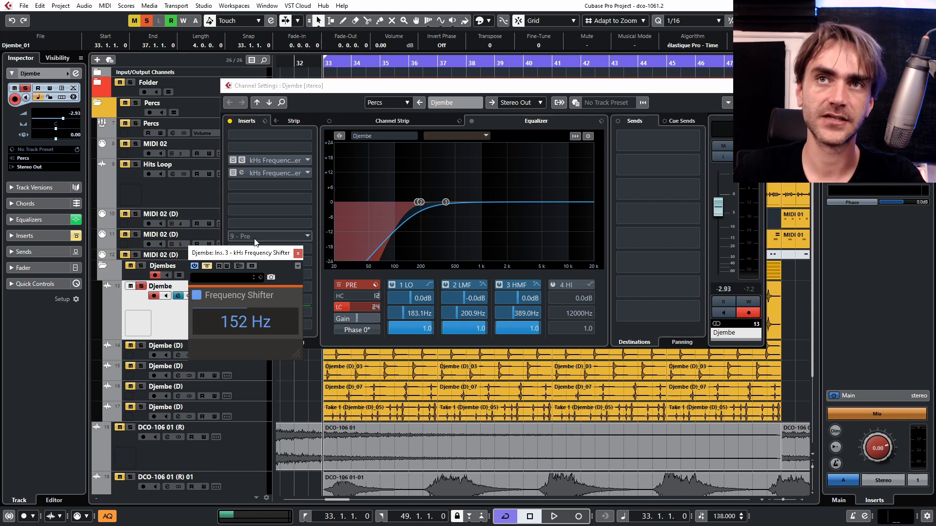
left_click(298, 253)
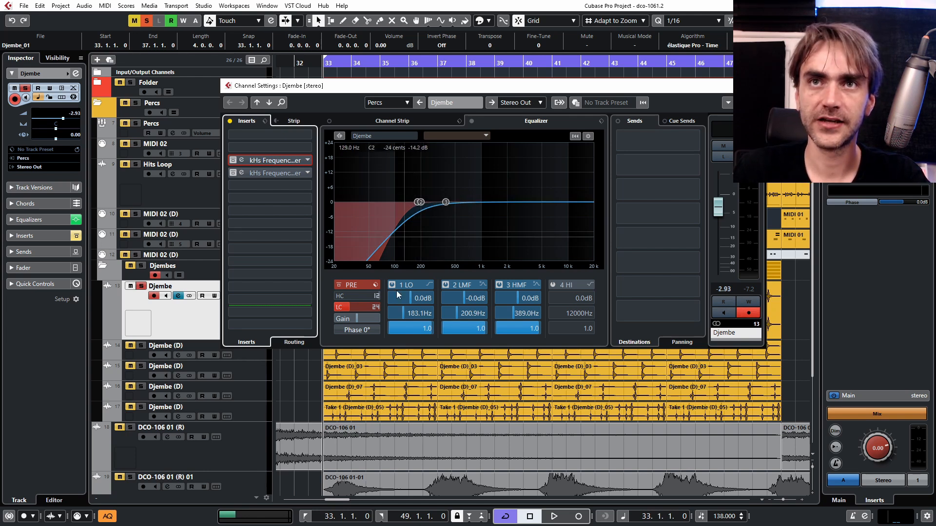
Step: Turn off bands 2 and 3 of the Djembe channel EQ and load CurveEQ into insert 6
left_click(421, 203)
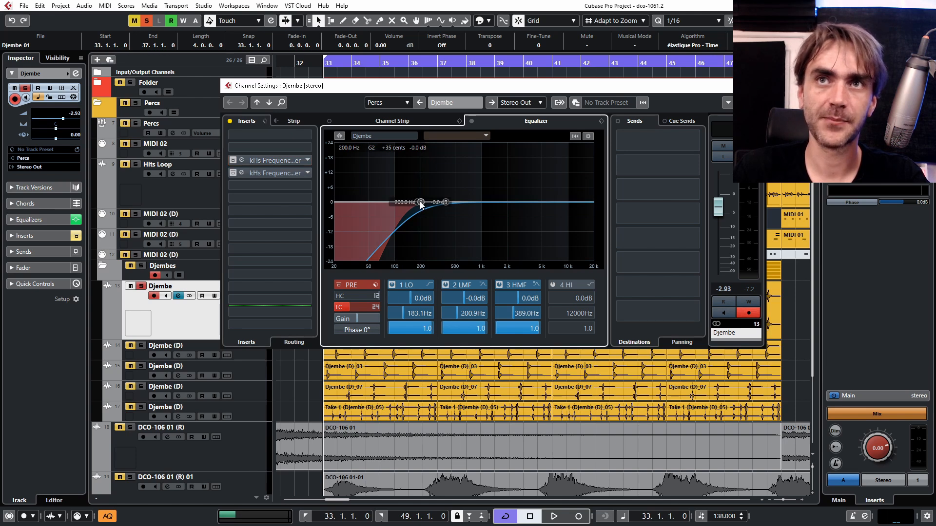
left_click(252, 200)
type("CURVE")
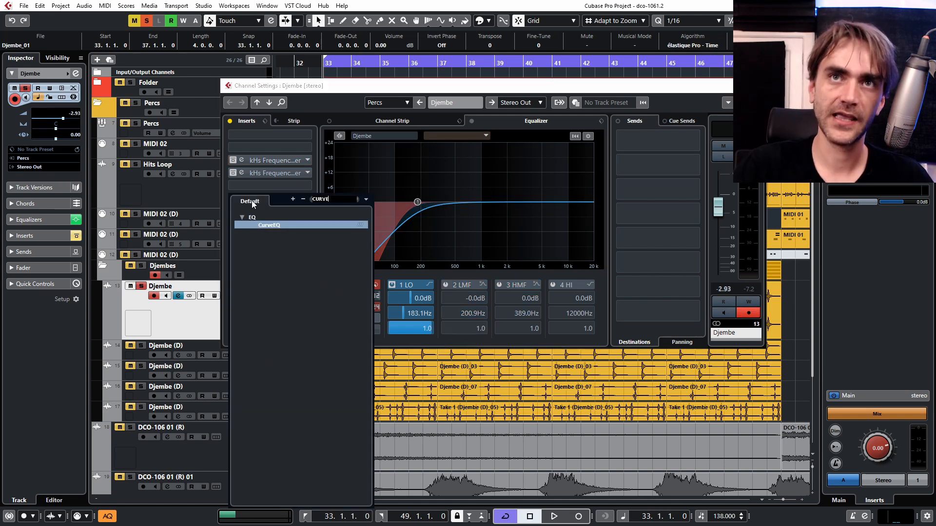
left_click(276, 225)
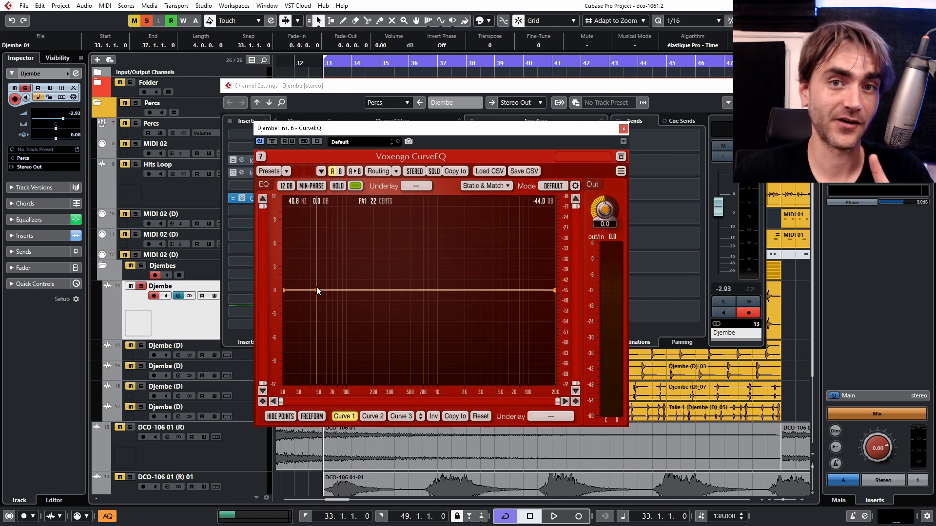
Step: Add three 0 dB points to CurveEQ's Curve 1 at about 47 Hz, just under 100 Hz, and about 184 Hz
left_click(316, 290)
left_click(334, 290)
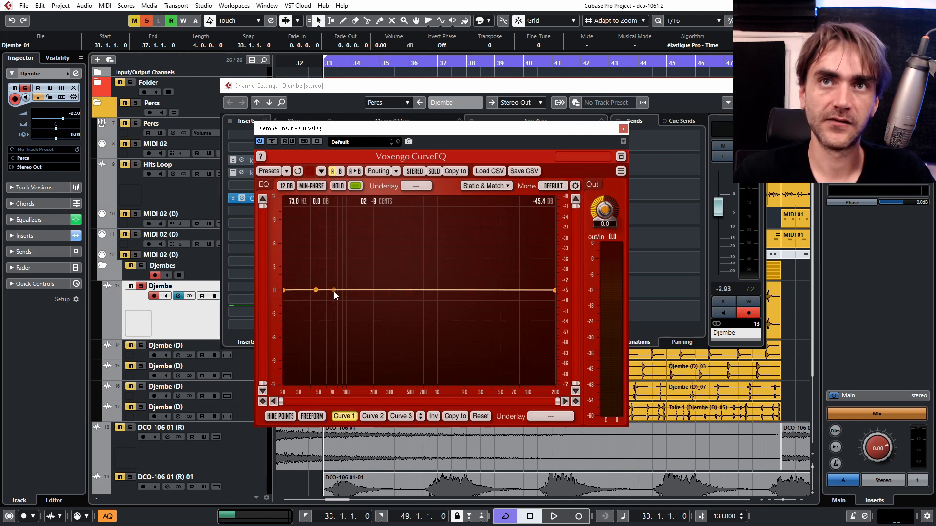
left_click_drag(334, 291, 343, 293)
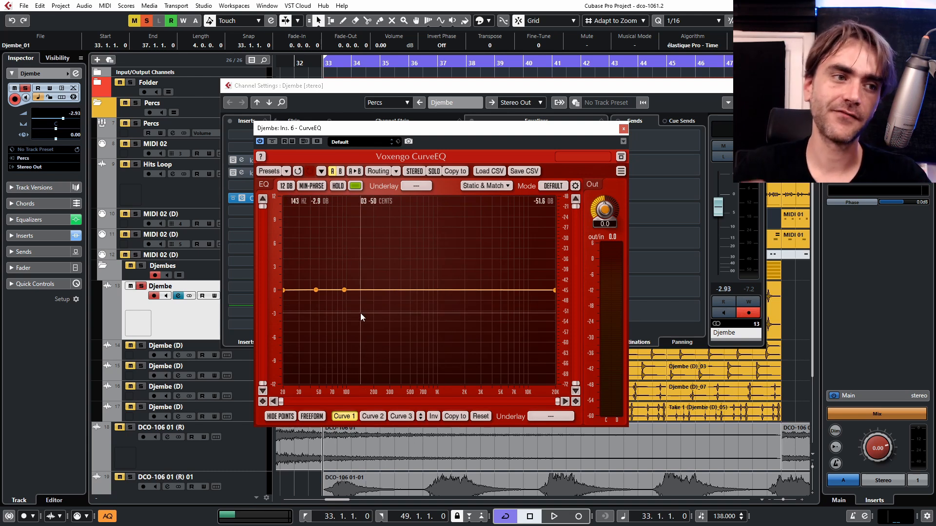
left_click(371, 291)
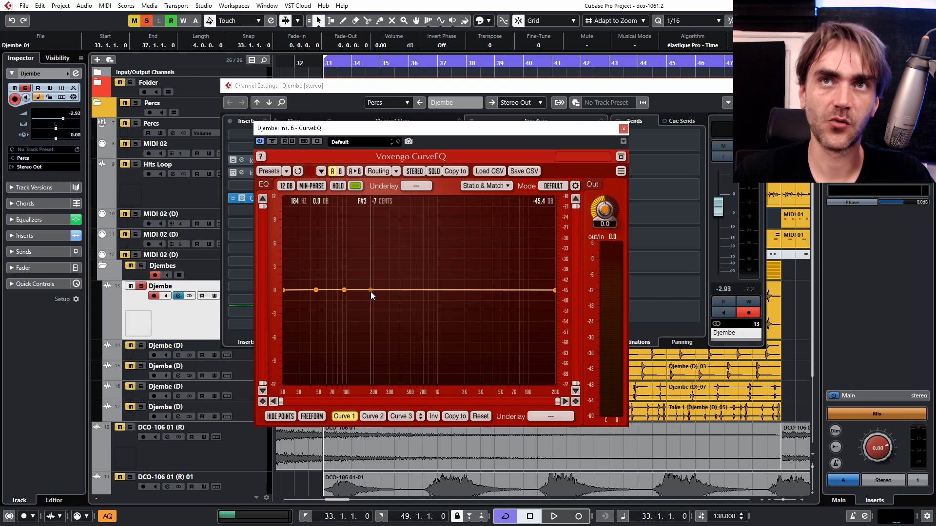
left_click_drag(371, 292, 371, 291)
Step: Add a fourth point to the CurveEQ curve at about 380 Hz and level it at 0 dB
left_click(398, 289)
left_click_drag(399, 289, 399, 288)
double_click(399, 289)
double_click(398, 289)
double_click(398, 289)
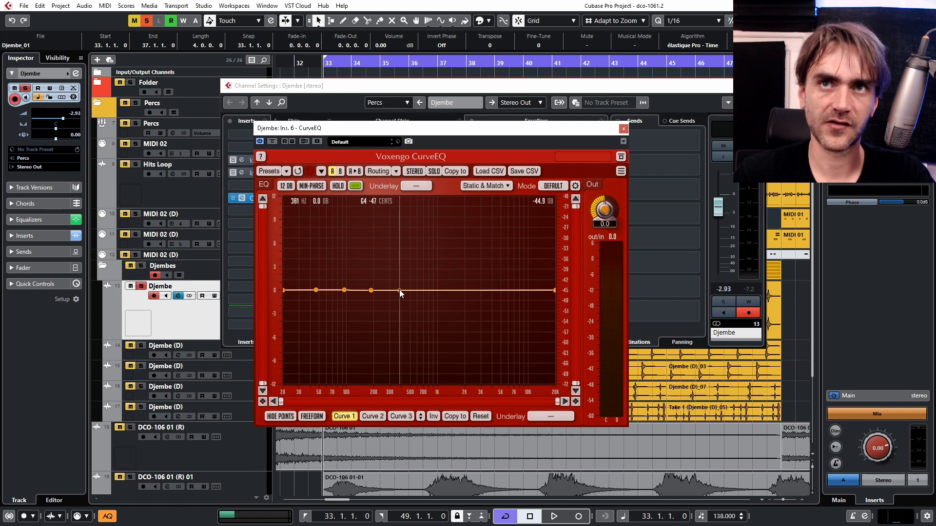
double_click(399, 290)
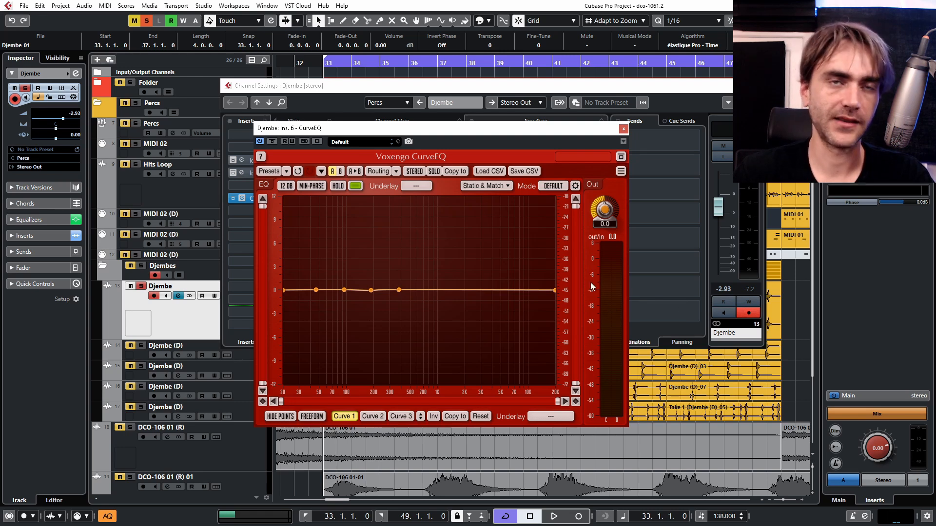
Step: Place mvMeter2 before and after CurveEQ in inserts 5 and 7, and play the Djembe to compare the levels
key("space")
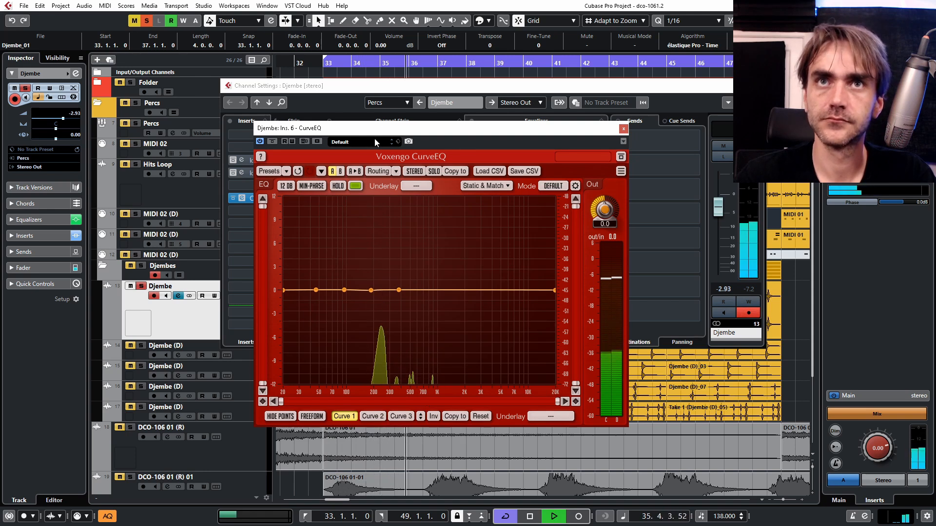
left_click_drag(389, 132, 451, 130)
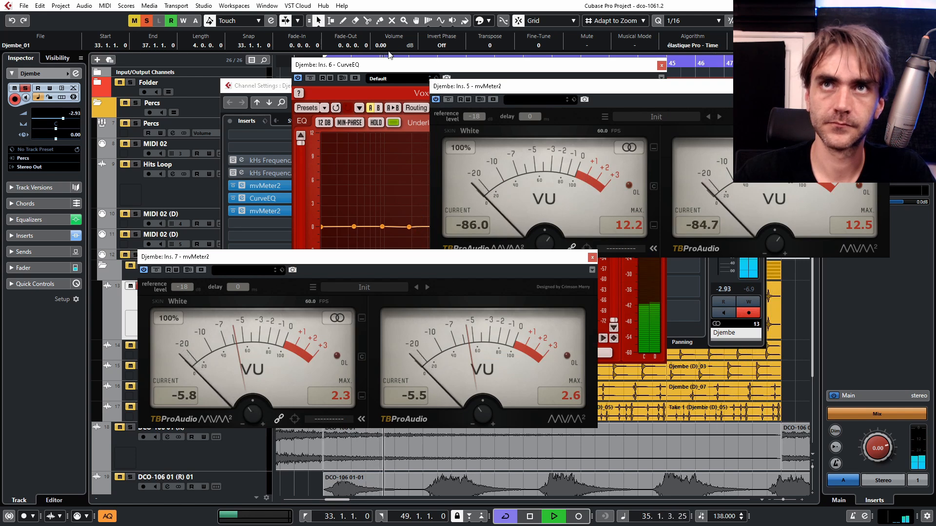
left_click(392, 97)
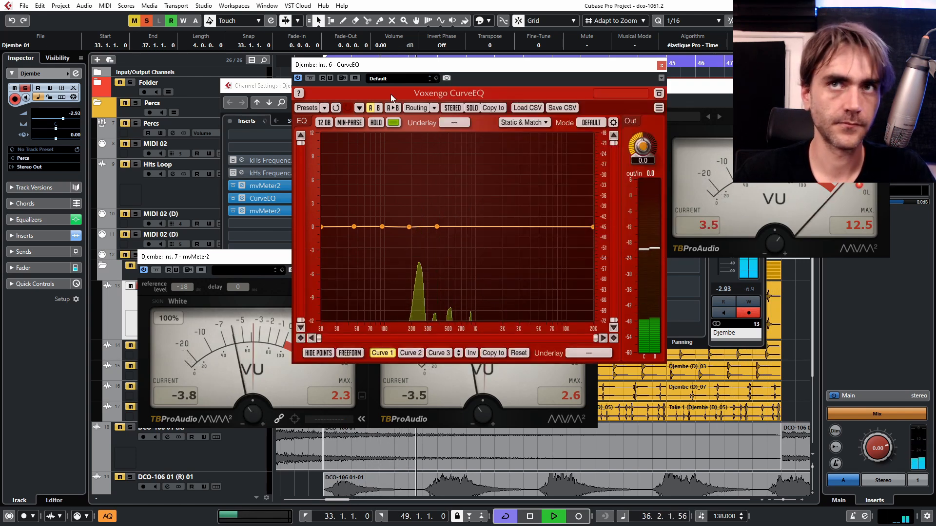
key("space")
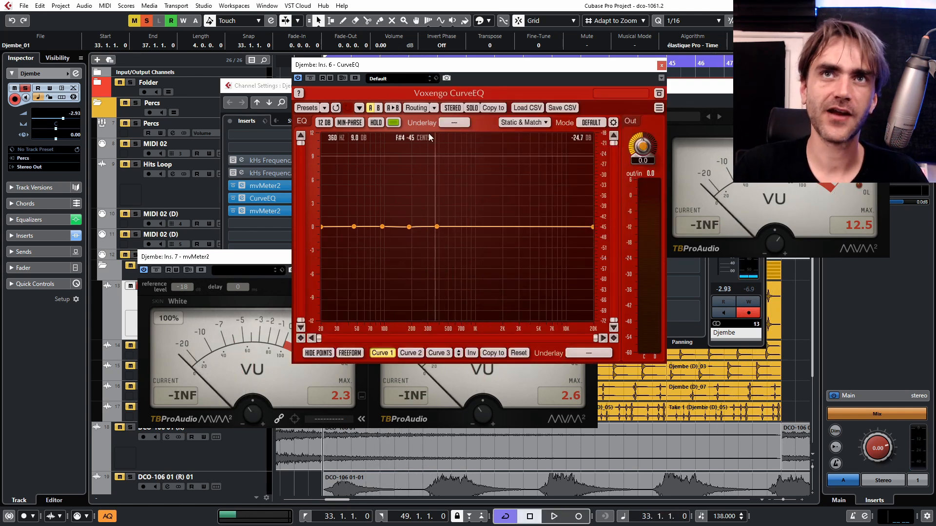
Step: Close the meter and CurveEQ windows and deactivate both mvMeter2 inserts and CurveEQ on the Djembe channel
left_click(265, 261)
left_click(591, 257)
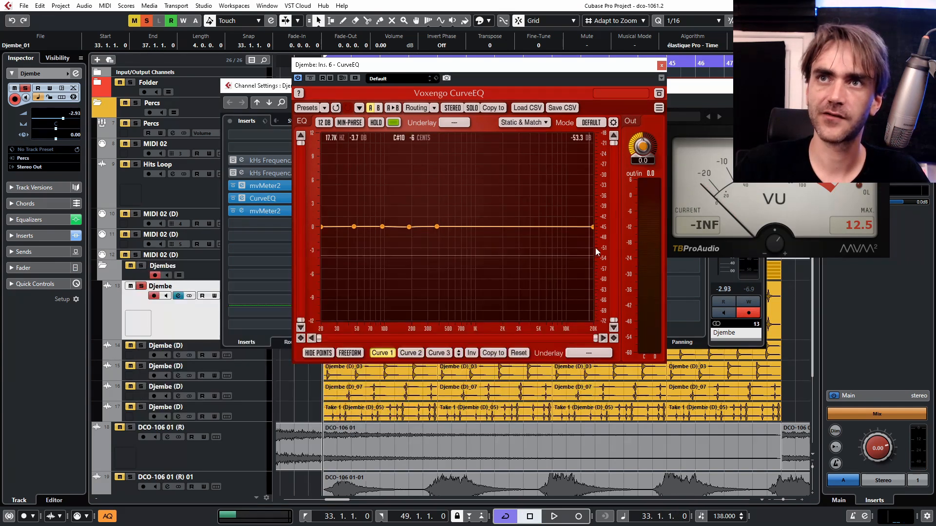
left_click(661, 64)
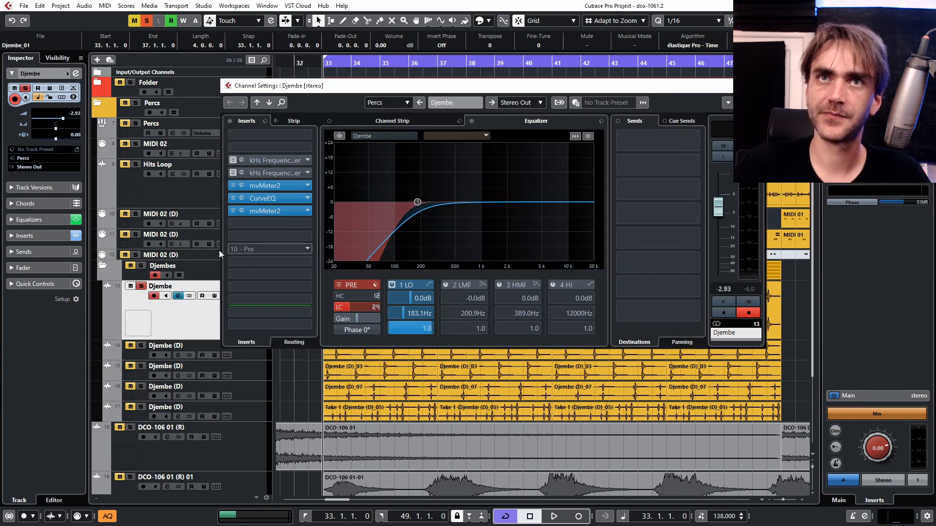
left_click(233, 186)
left_click(232, 198)
left_click(233, 211)
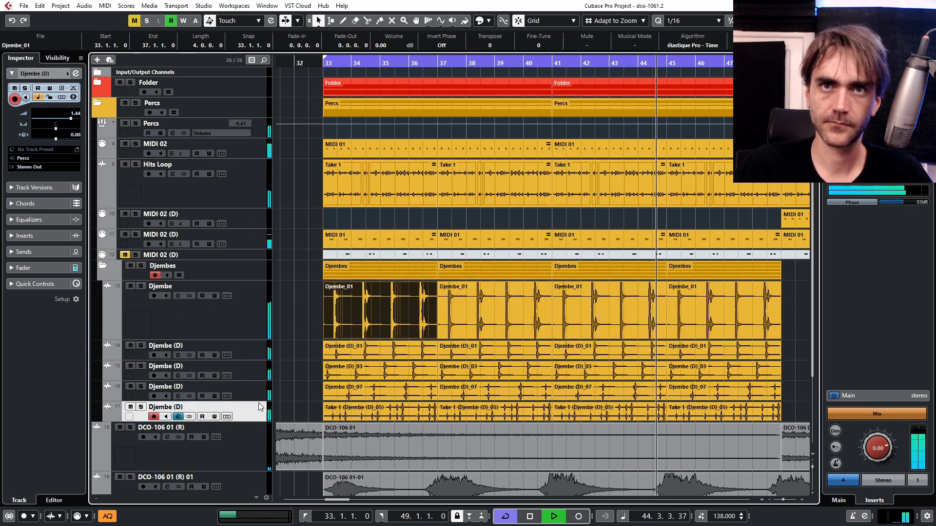
Step: Set the lowest Djembe (D) track's volume to -0.66 dB and mute the three Djembe (D) tracks above it
scroll(73, 118, "down", 3)
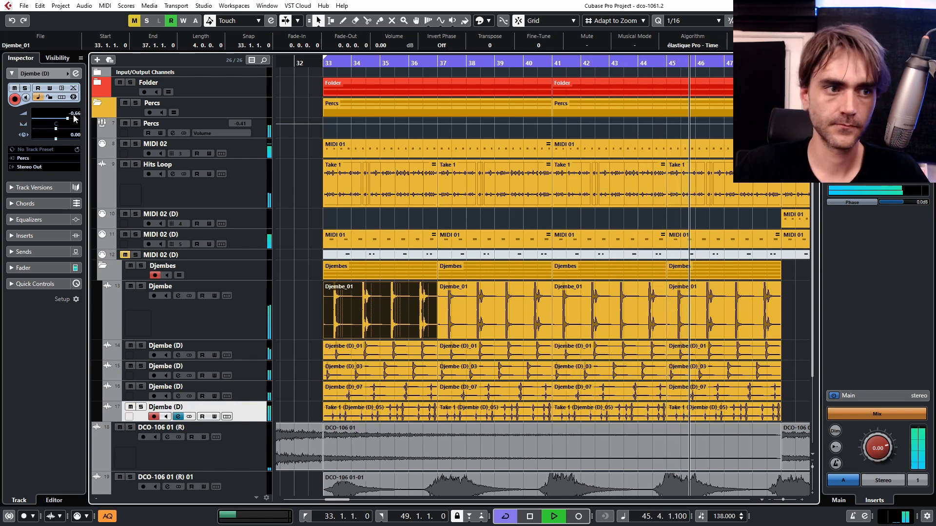
left_click(130, 346)
left_click(130, 387)
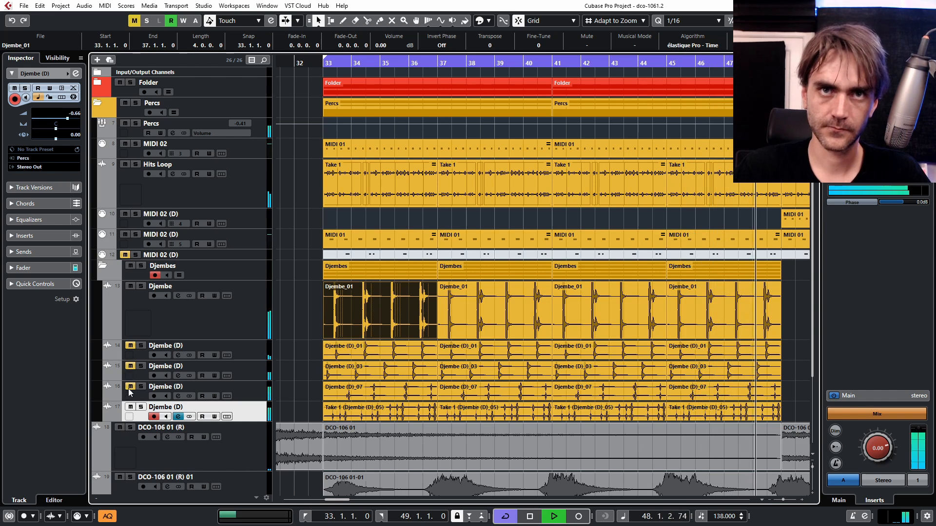
Step: Stop playback, reactivate both mvMeter2 inserts and CurveEQ on the Djembe channel, and open the CurveEQ window
left_click(205, 328)
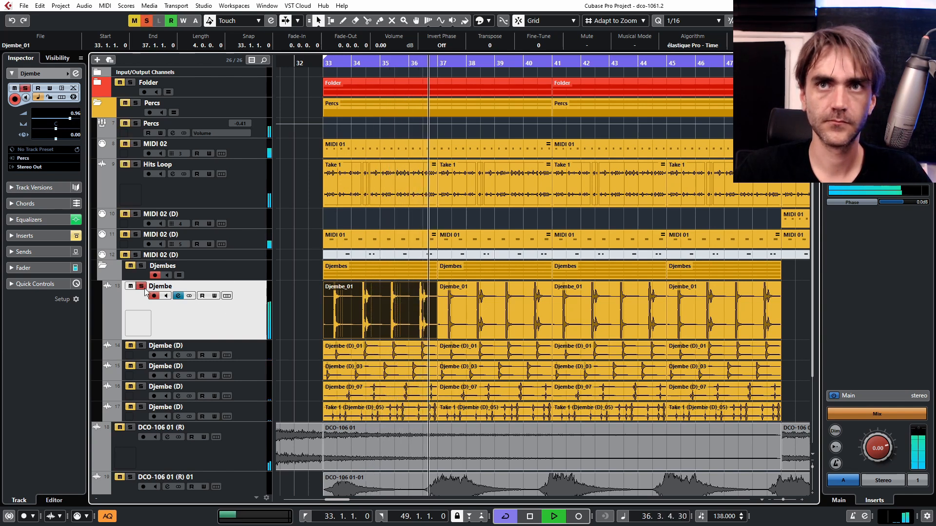
left_click(178, 296)
key("space")
left_click_drag(235, 188, 233, 211)
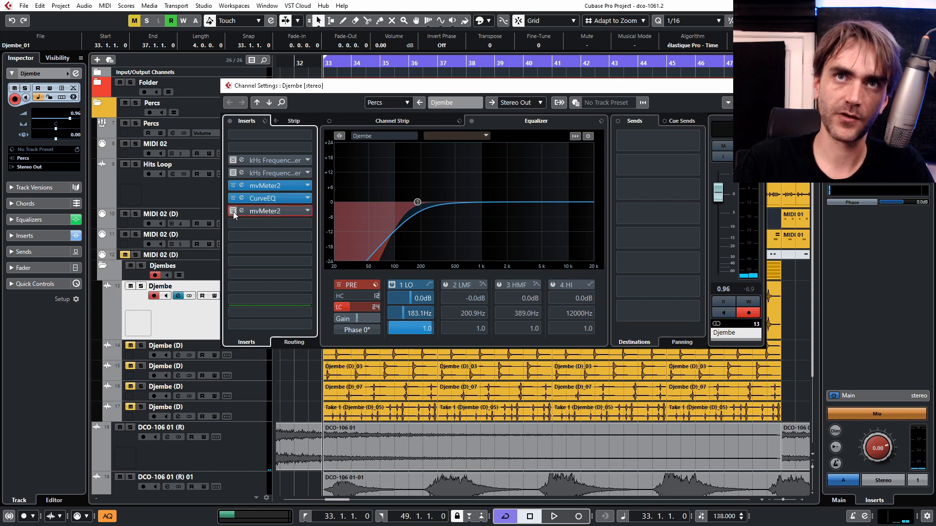
left_click(242, 200)
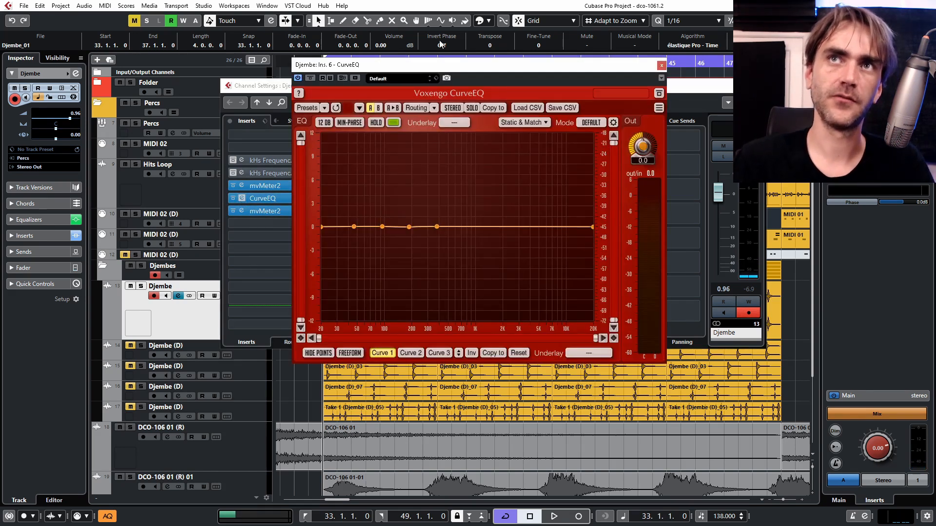
Step: Move the CurveEQ window clear of the inserts and remove the kHs Frequency Shifter from insert 3 of the Djembe channel
left_click_drag(429, 70, 480, 262)
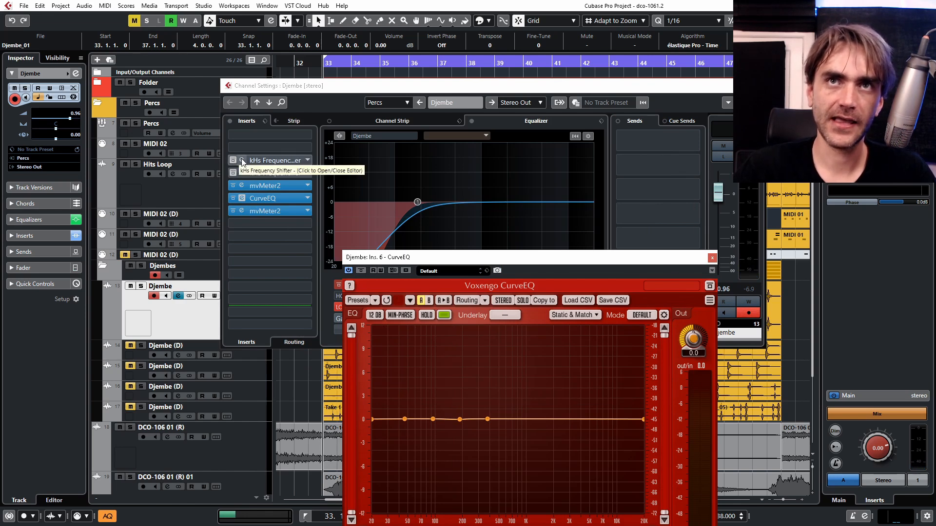
left_click(307, 160)
scroll(281, 184, "up", 9)
left_click(263, 179)
Step: Replace the effect in insert 4 of the Djembe channel with a fresh kHs Frequency Shifter, searching the plug-ins for FREQ
left_click(307, 173)
scroll(297, 199, "up", 9)
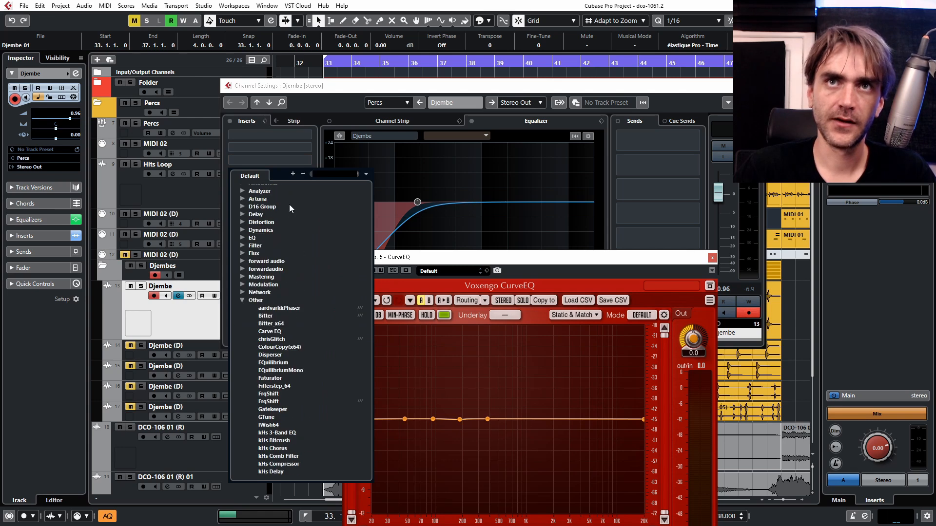
left_click(271, 193)
left_click(255, 148)
left_click(254, 165)
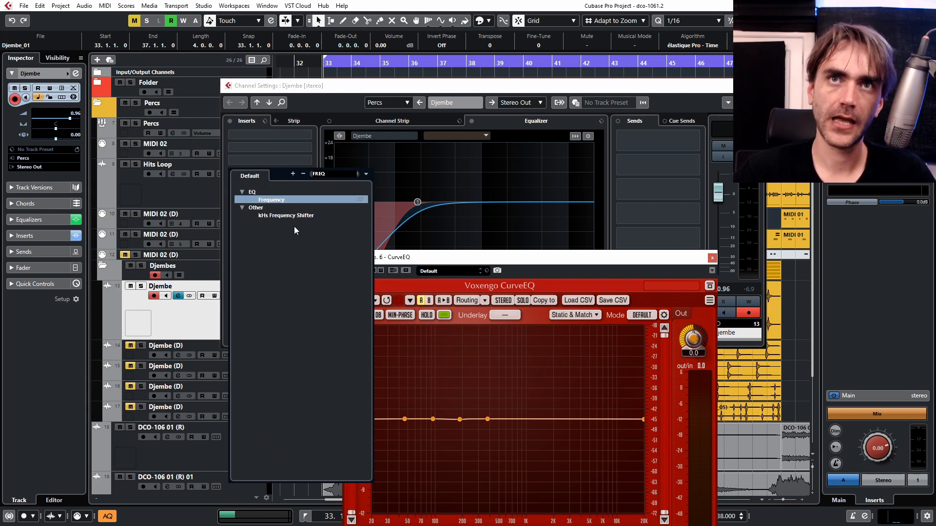
left_click(293, 219)
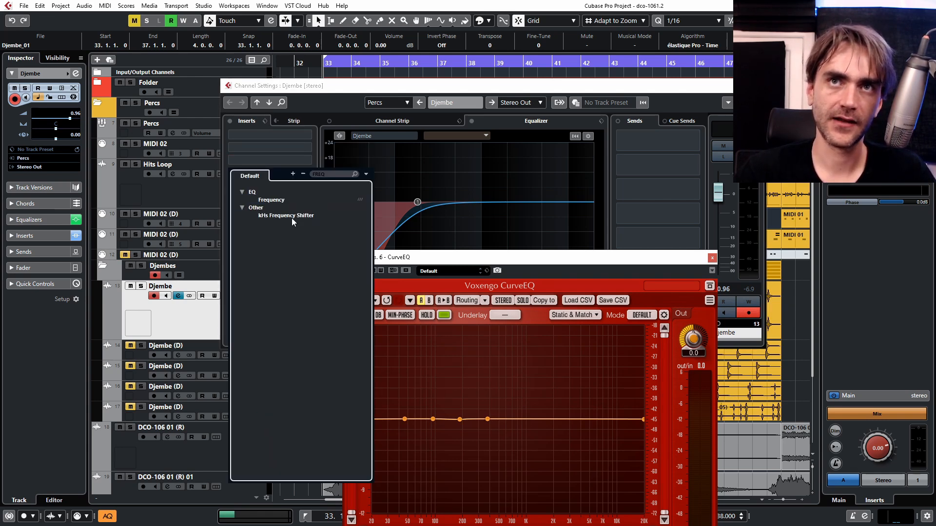
left_click(291, 218)
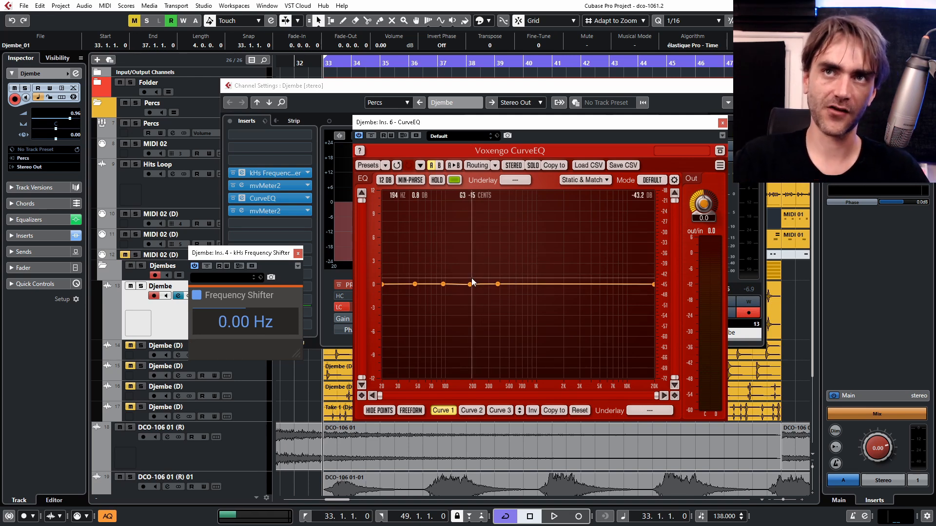
Step: Play the loop and shift the Djembe's frequencies down to about -36.7 Hz while comparing against the CurveEQ spectrum
key("space")
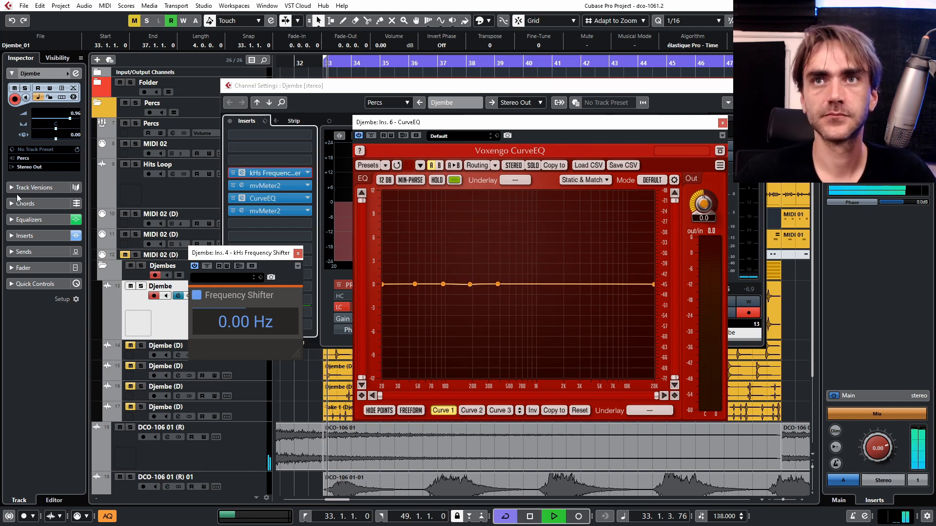
left_click_drag(239, 319, 239, 360)
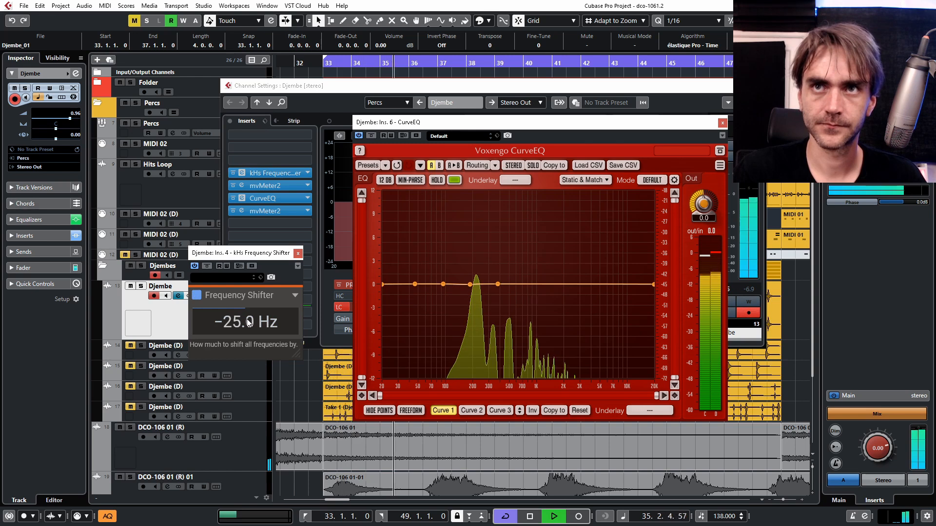
scroll(249, 321, "down", 1)
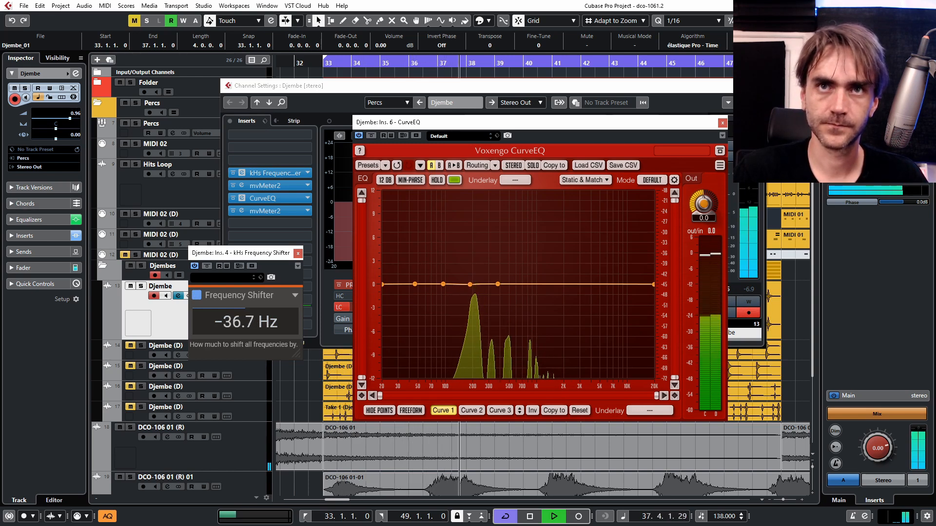
left_click_drag(246, 322, 246, 327)
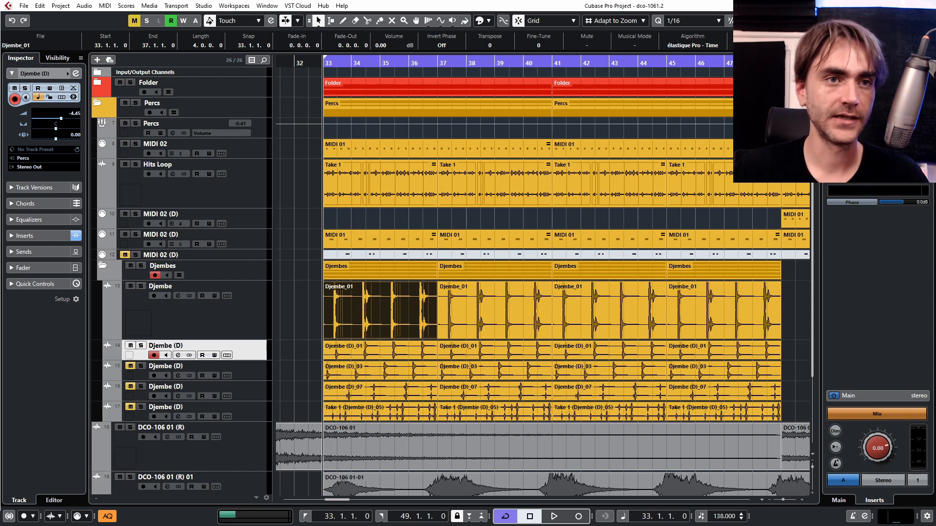
Step: Play the loop, shift the first Djembe (D) track's frequencies by -53.7 Hz, and close its plug-in and channel windows
key("space")
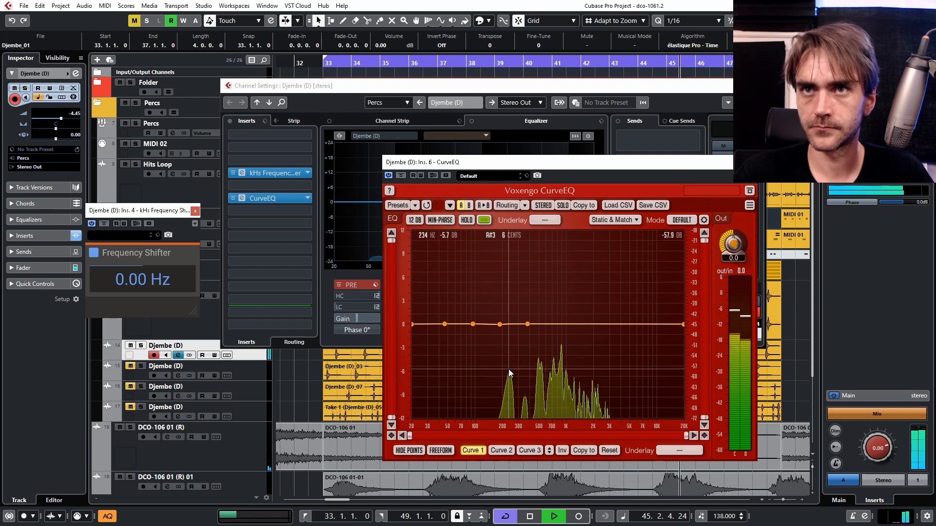
mouse_move(136, 282)
left_mouse_down()
mouse_move(137, 264)
mouse_move(137, 339)
mouse_move(137, 292)
left_mouse_up()
double_click(137, 282)
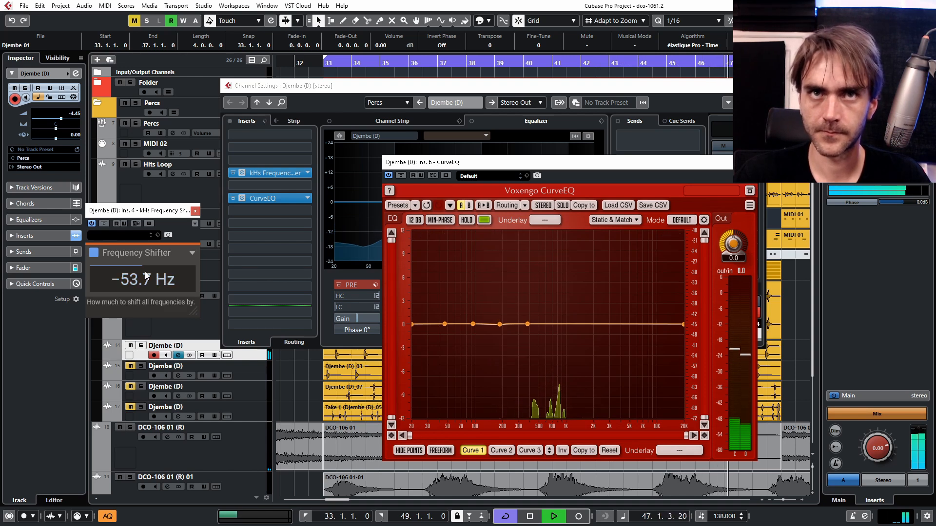
left_click(752, 163)
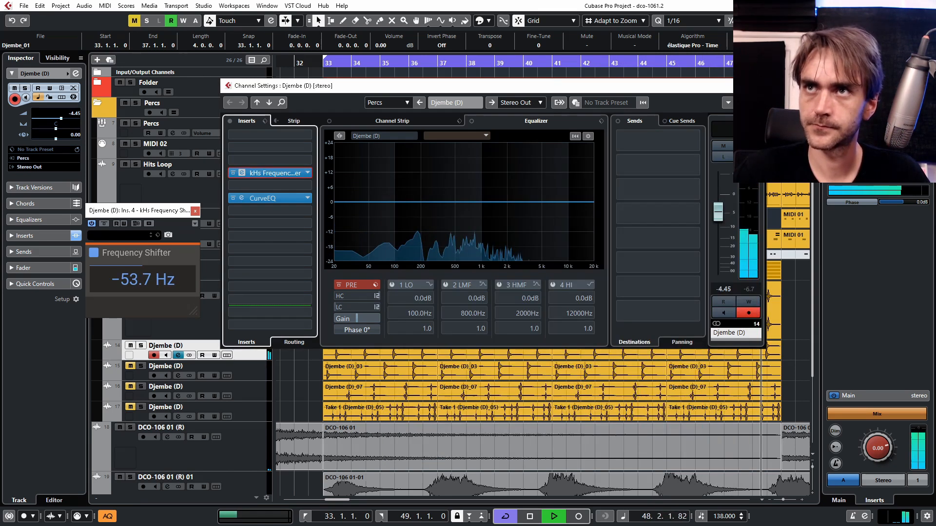
left_click(759, 85)
left_click(194, 212)
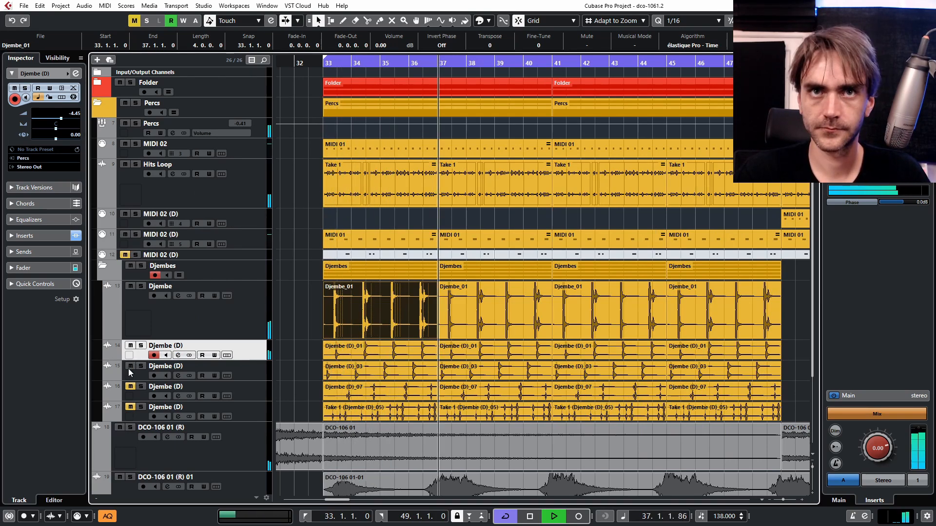
Step: Shift the second Djembe (D) track by 33.3 Hz with kHs Frequency Shifter in insert 3, check CurveEQ, and close its windows
left_click(178, 376)
left_click(255, 163)
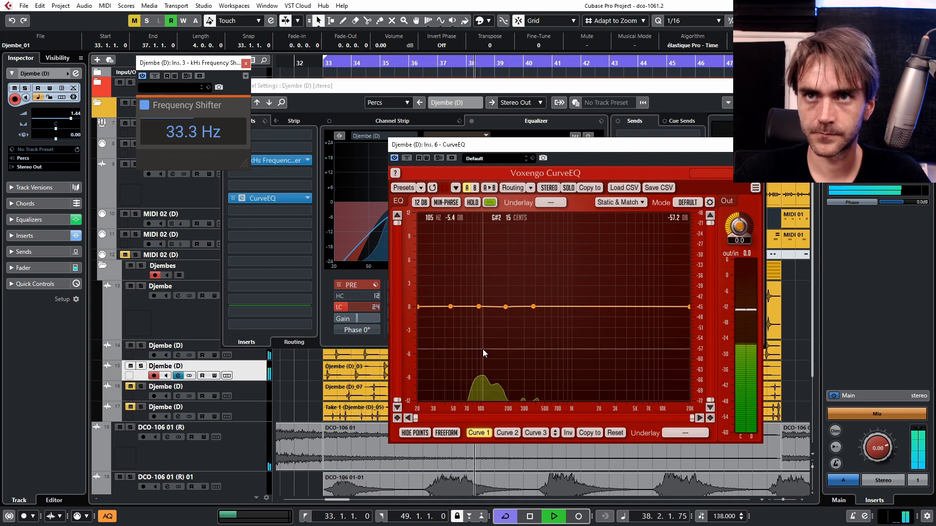
left_click_drag(491, 155, 526, 156)
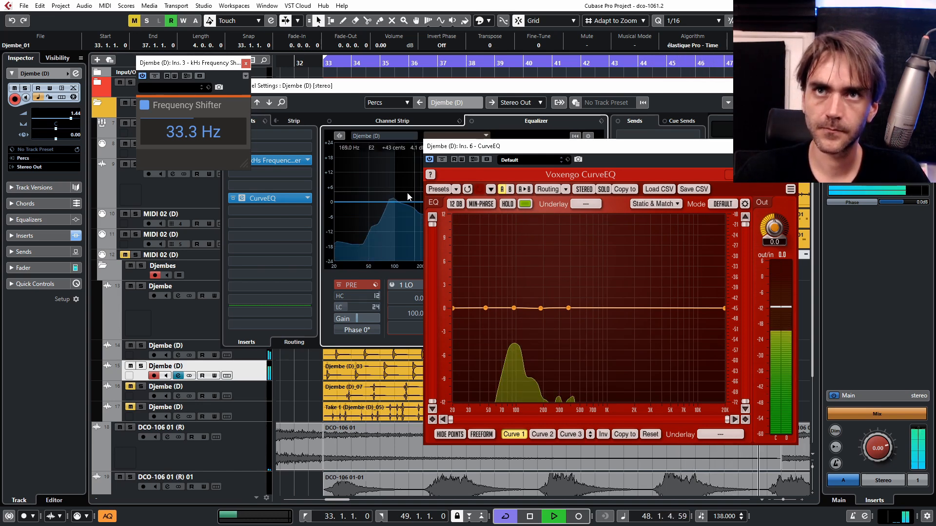
left_click(793, 147)
left_click(762, 86)
left_click(246, 63)
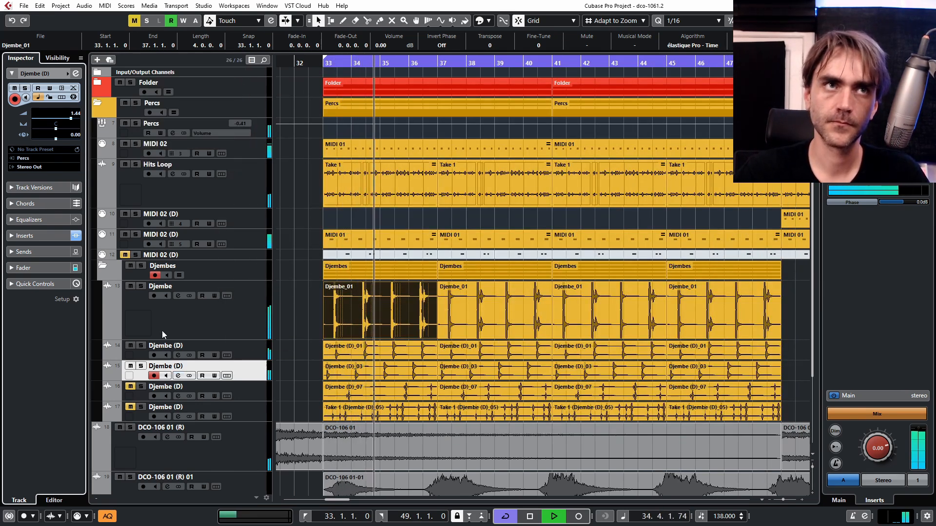
Step: Unmute the third Djembe (D) track, shift it by -86.0 Hz with kHs Frequency Shifter in insert 3, and close its windows
left_click(133, 393)
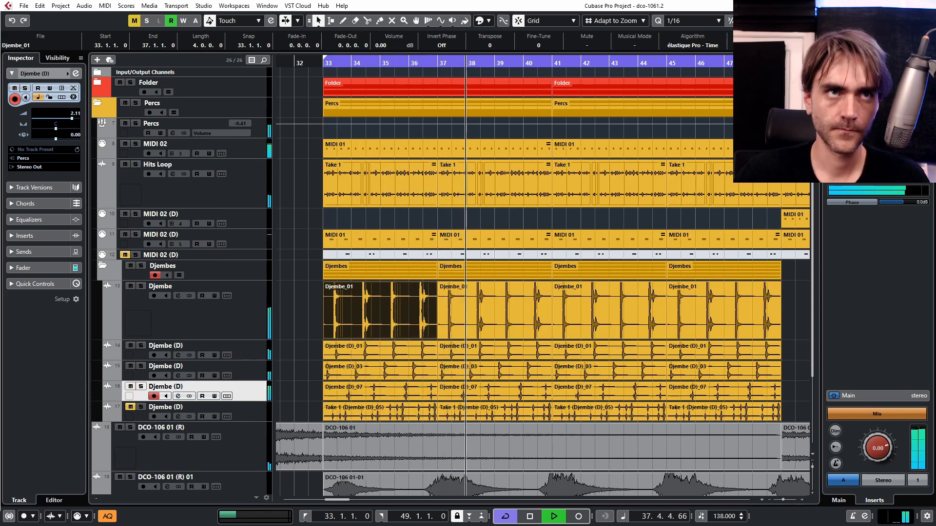
left_click(76, 74)
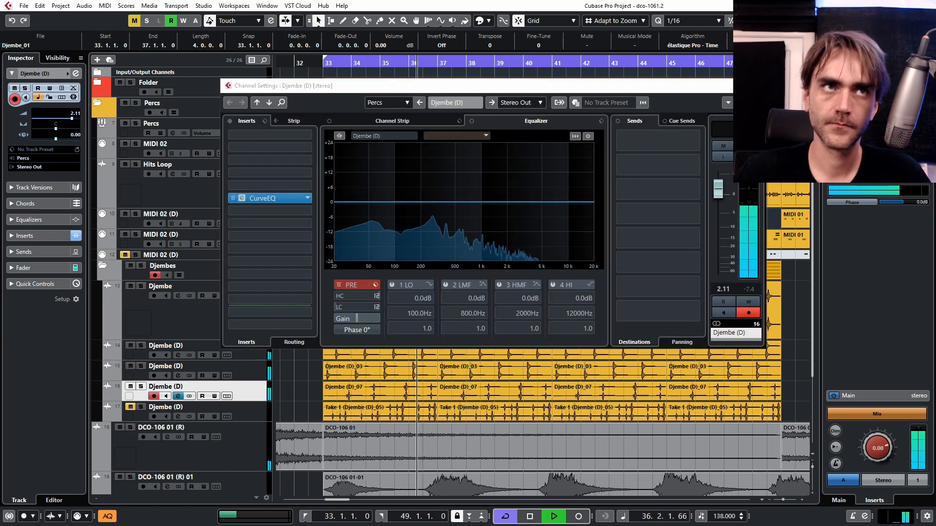
left_click(246, 203)
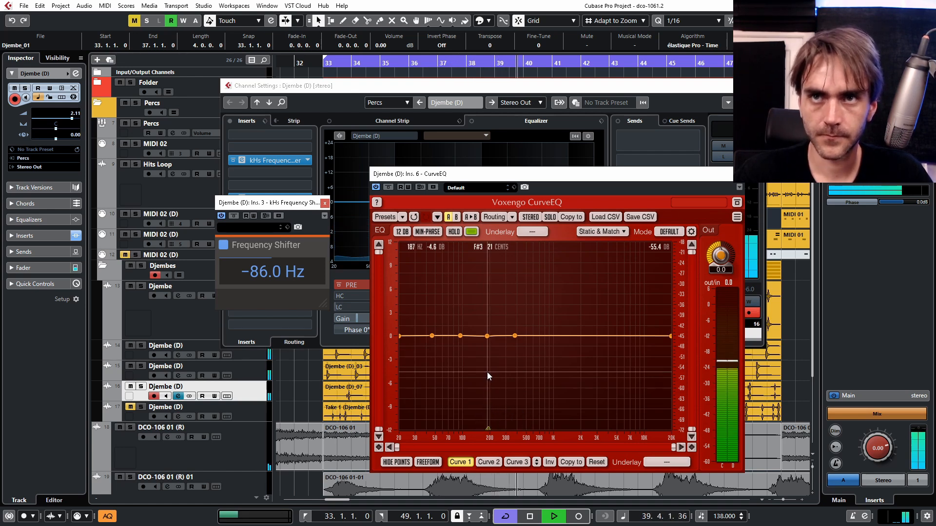
left_click(739, 174)
left_click(324, 204)
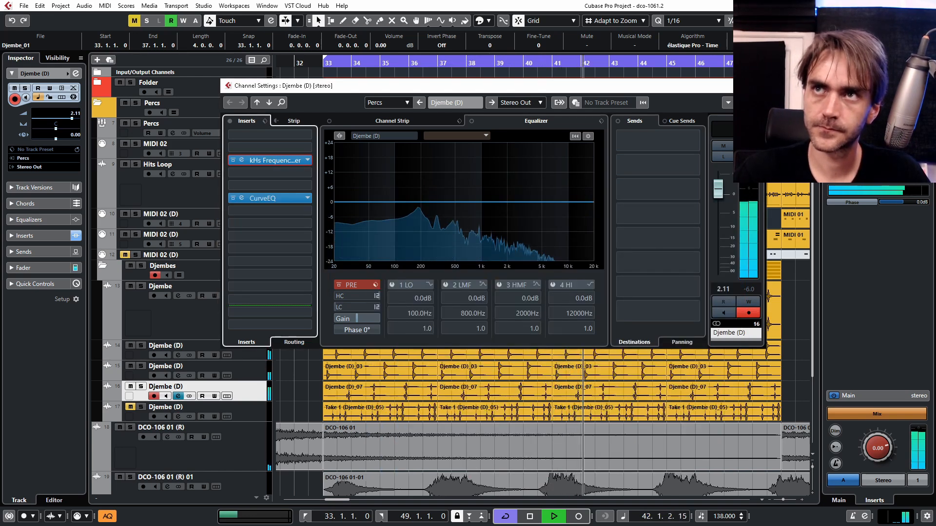
left_click(758, 86)
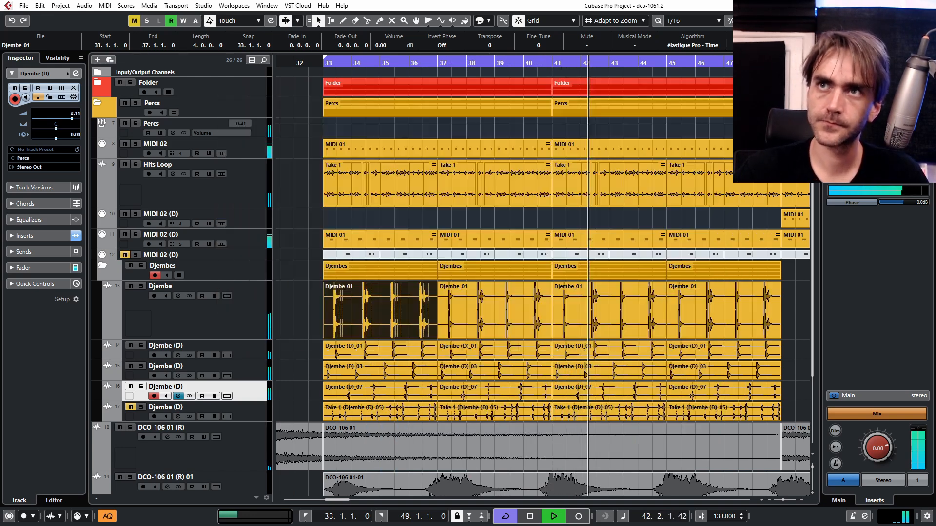
Step: Load kHs Frequency Shifter into insert 4 of the lowest Djembe (D) track, shift it by 102 Hz, and close both plug-in windows
left_click(267, 408)
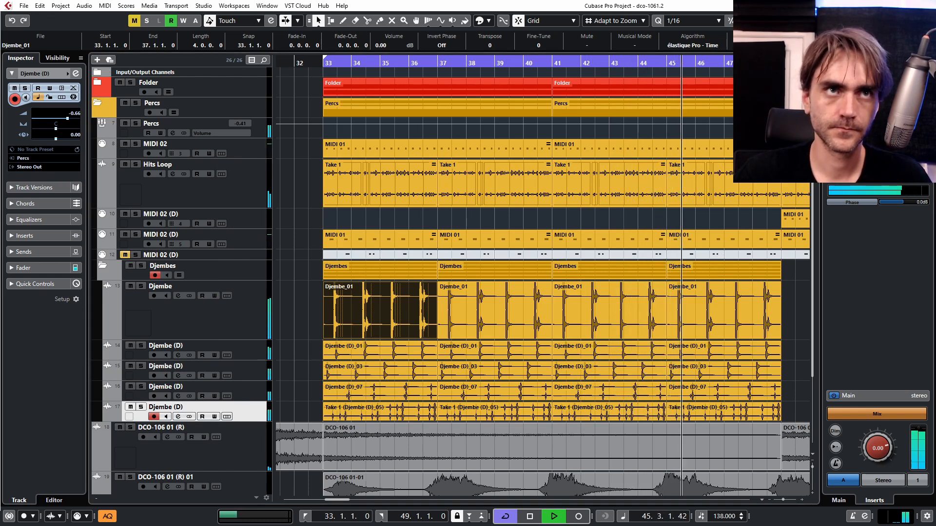
left_click(178, 417)
left_click(263, 172)
left_click(274, 216)
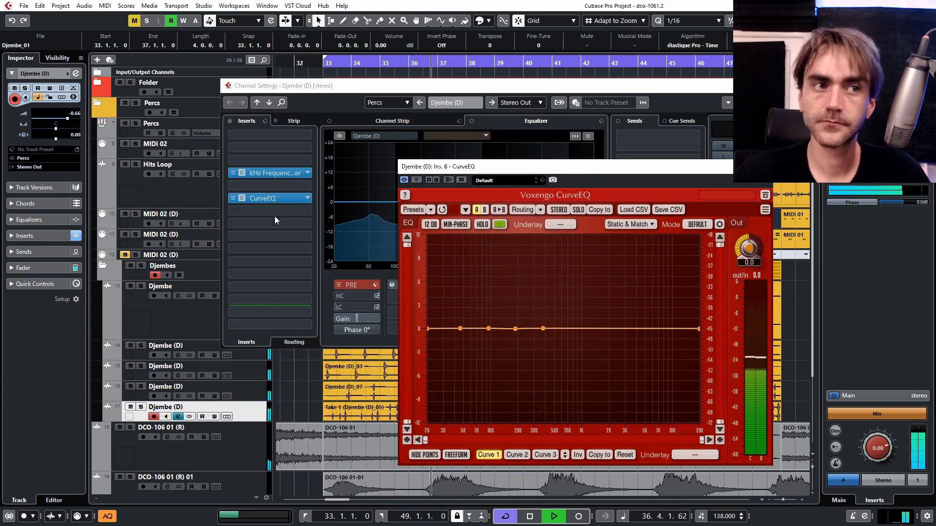
left_click_drag(305, 281, 305, 262)
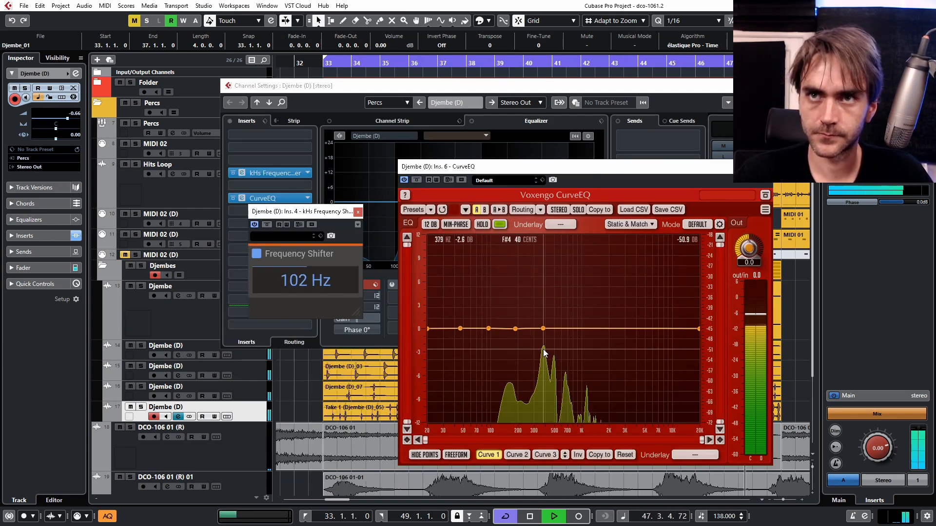
left_click(357, 212)
left_click(763, 167)
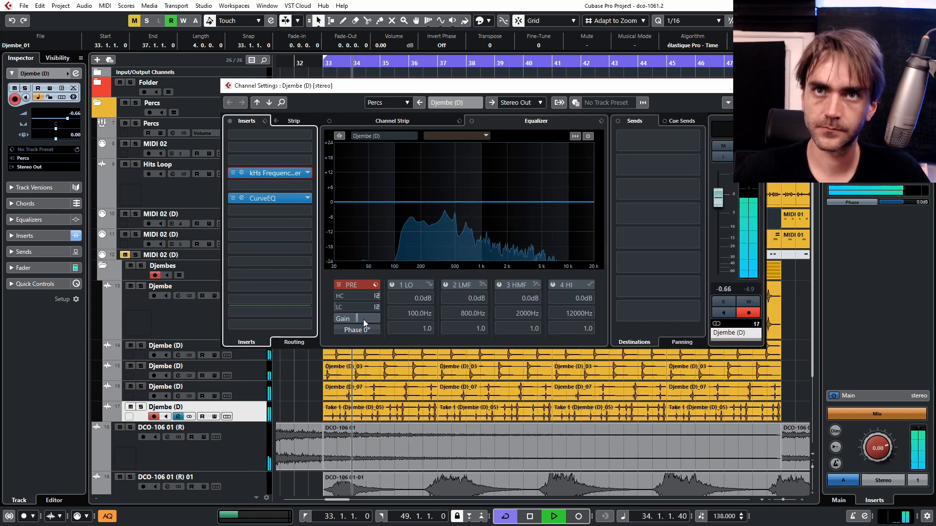
Step: Enable the low cut on the lowest Djembe (D) channel with a slope of 24 and raise its cutoff frequency
left_click(377, 309)
left_click(408, 338)
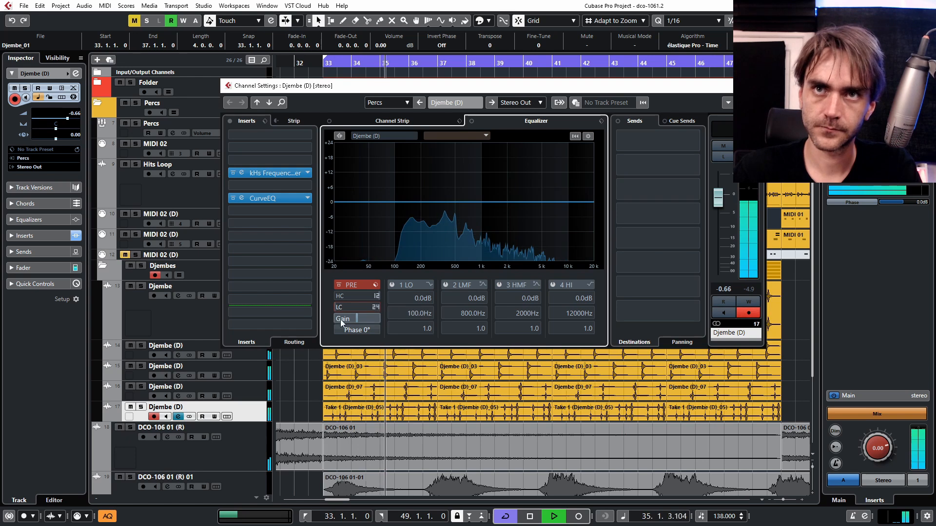
left_click(338, 307)
left_click_drag(413, 228, 416, 228)
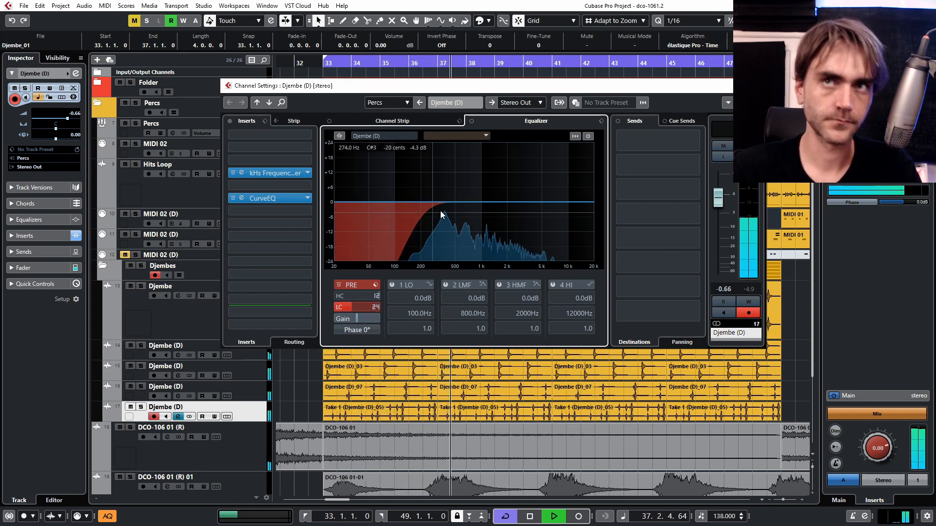
Step: Cut 3.5 dB at 661.8 Hz with the channel's low-mid EQ band, stop playback, and close the channel settings
mouse_move(476, 211)
left_mouse_down()
mouse_move(454, 212)
mouse_move(462, 215)
left_mouse_up()
key("space")
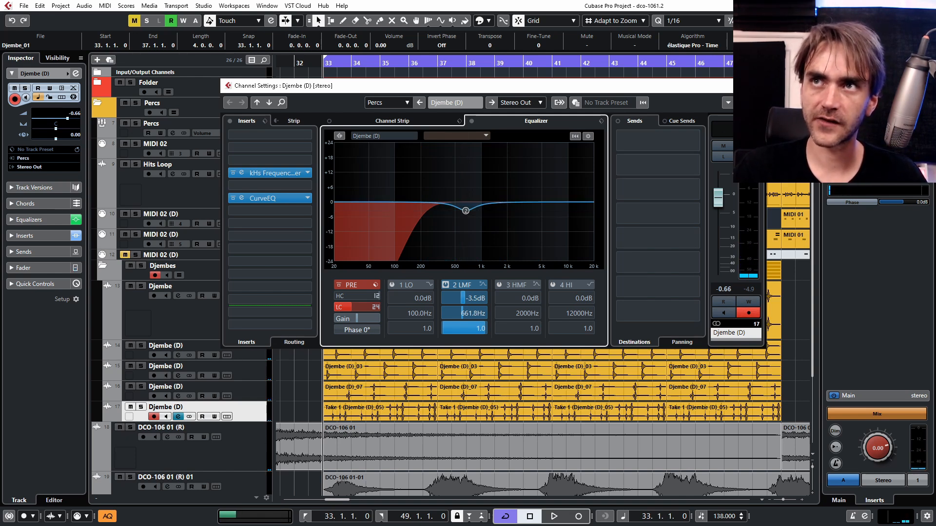
left_click(754, 85)
Step: Select all five Djembe tracks and route them in the MixConsole to a new stereo group channel named Djembe Group
left_click(235, 320)
left_click(250, 412, "shift")
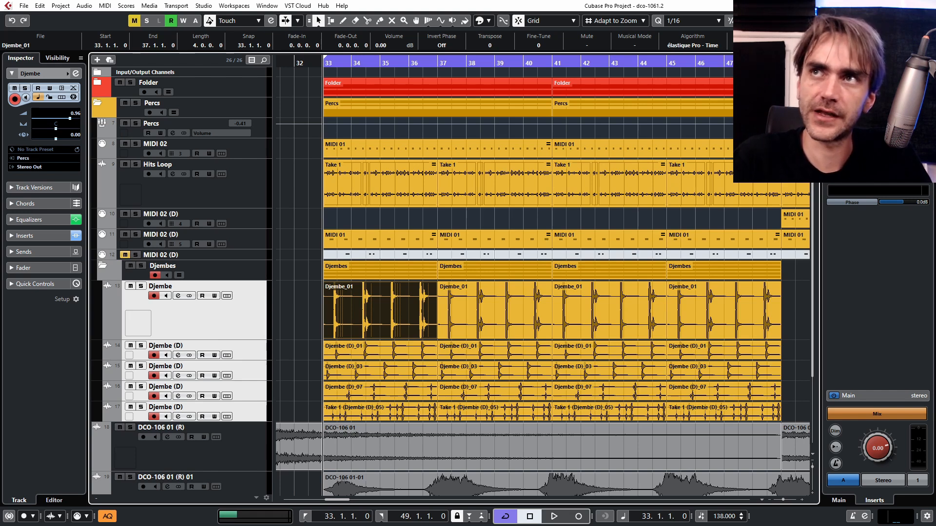
key("Return")
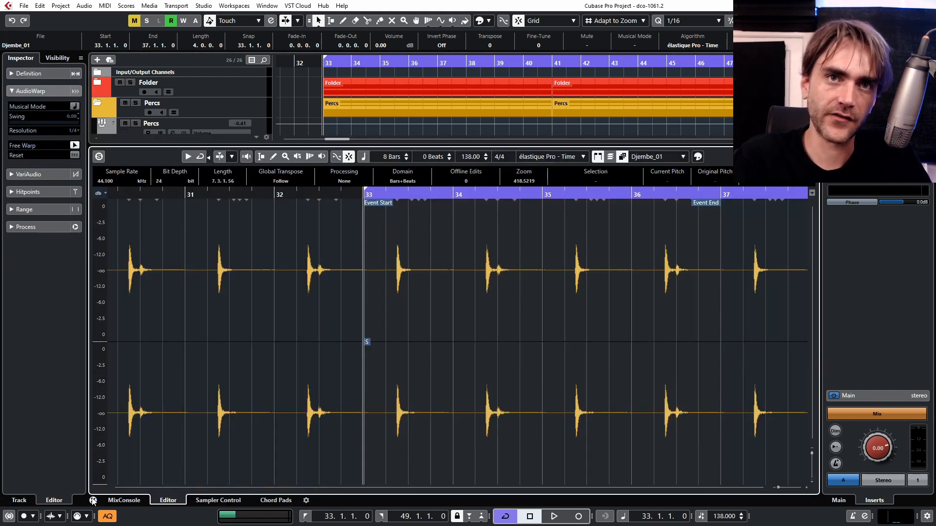
left_click(123, 502)
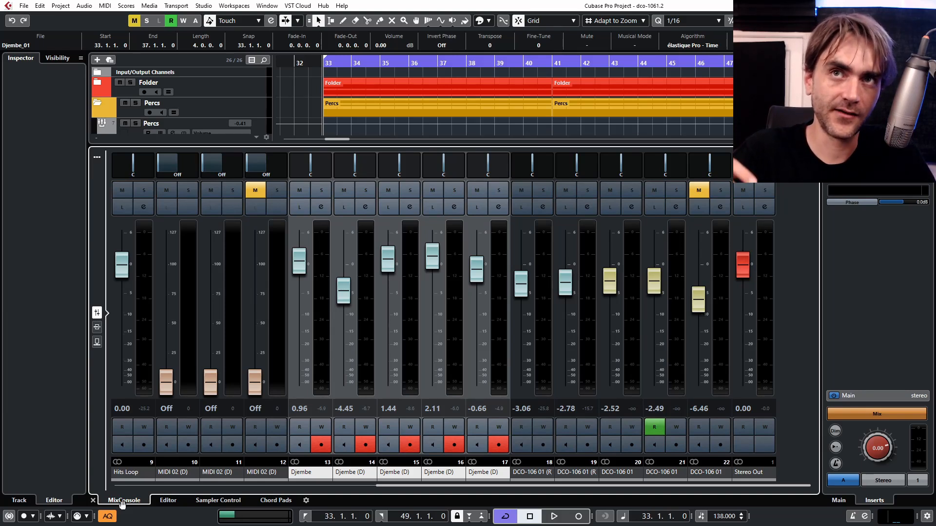
right_click(388, 266)
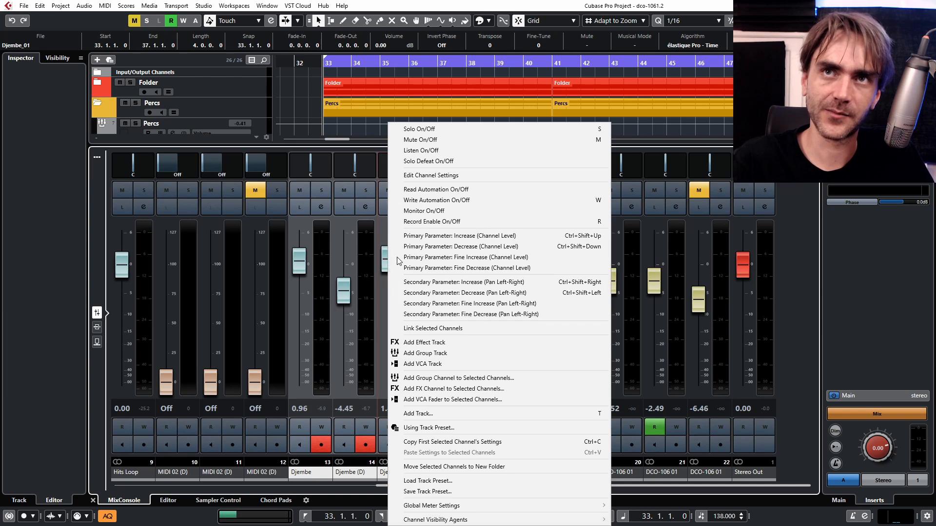
left_click(451, 379)
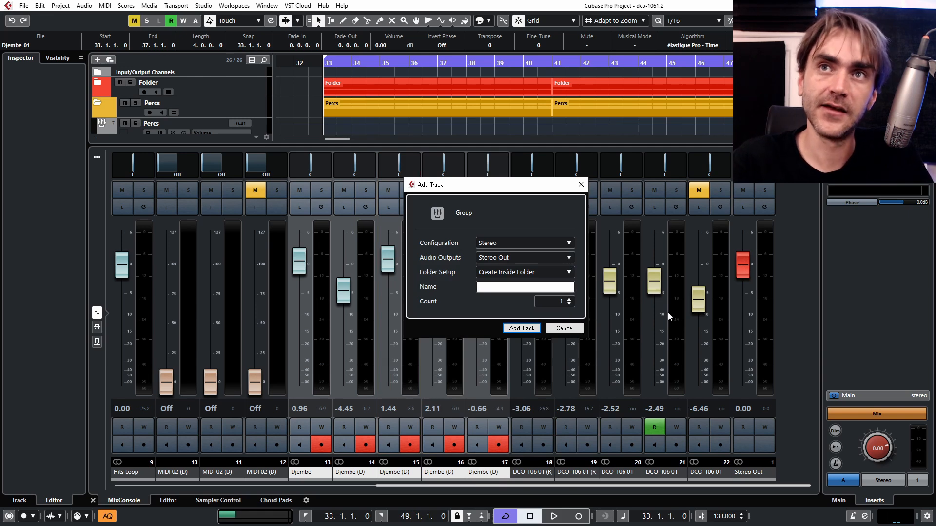
left_click(522, 328)
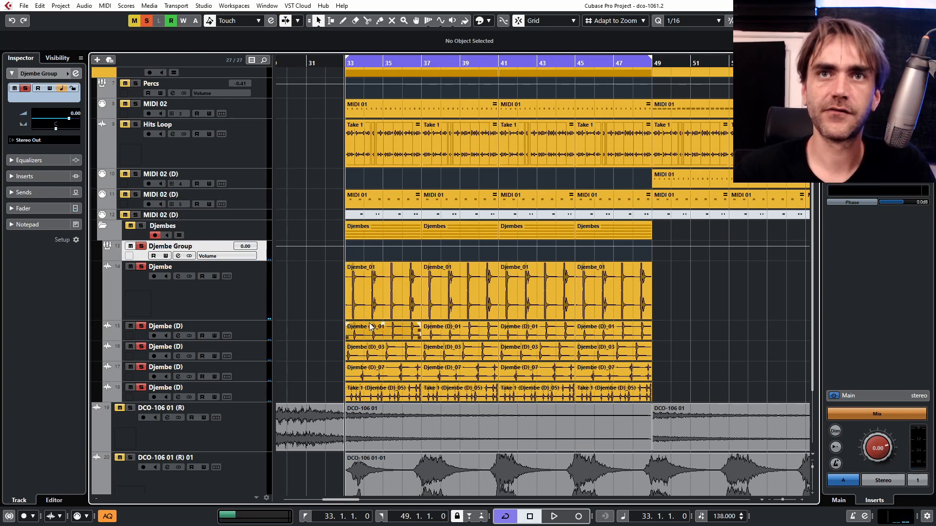
Step: Play the soloed Djembe tracks, take them out of solo, and restart playback with the full mix
left_click(240, 304)
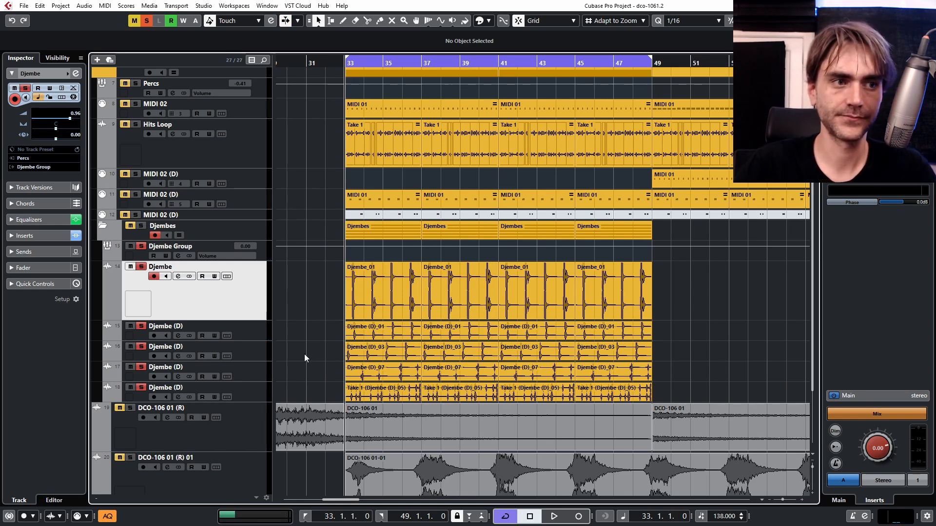
key("space")
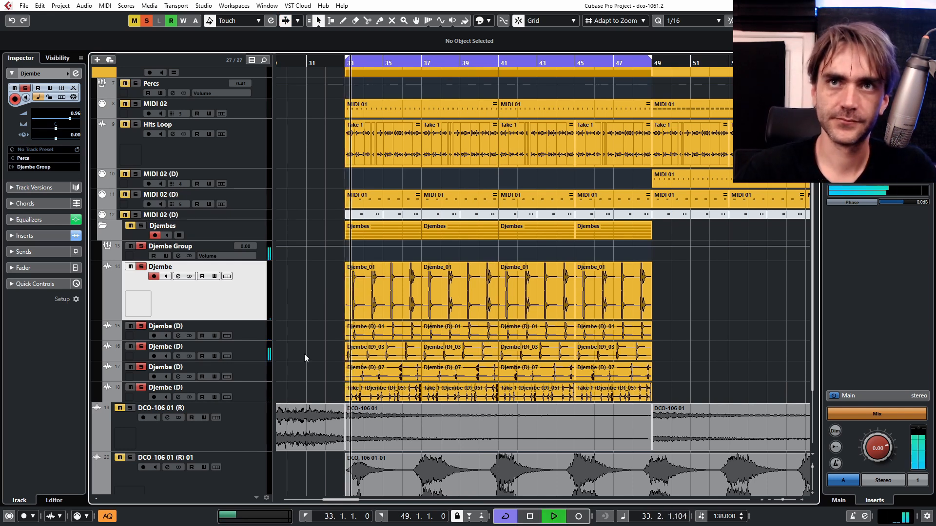
key("space")
left_click(140, 246)
key("space")
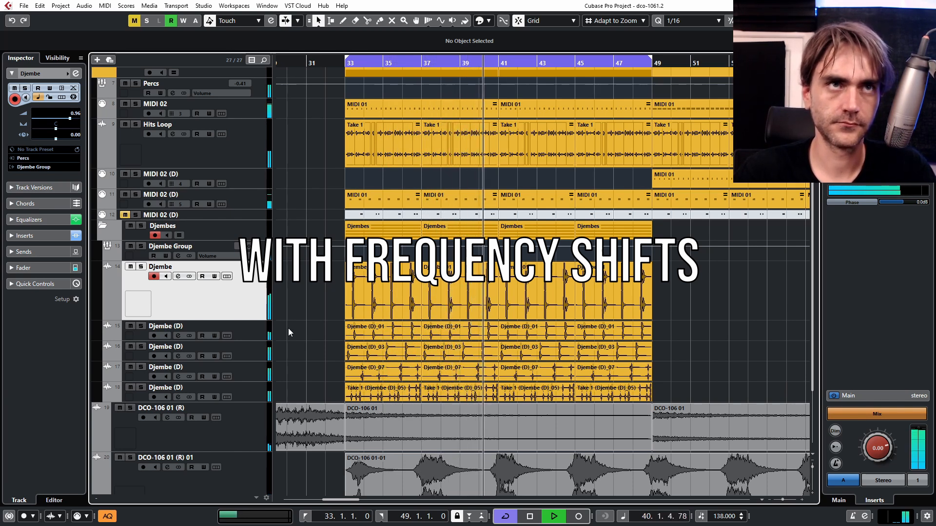
Step: Replay the loop to compare the Djembe sound with the track inserts bypassed and active
key("space")
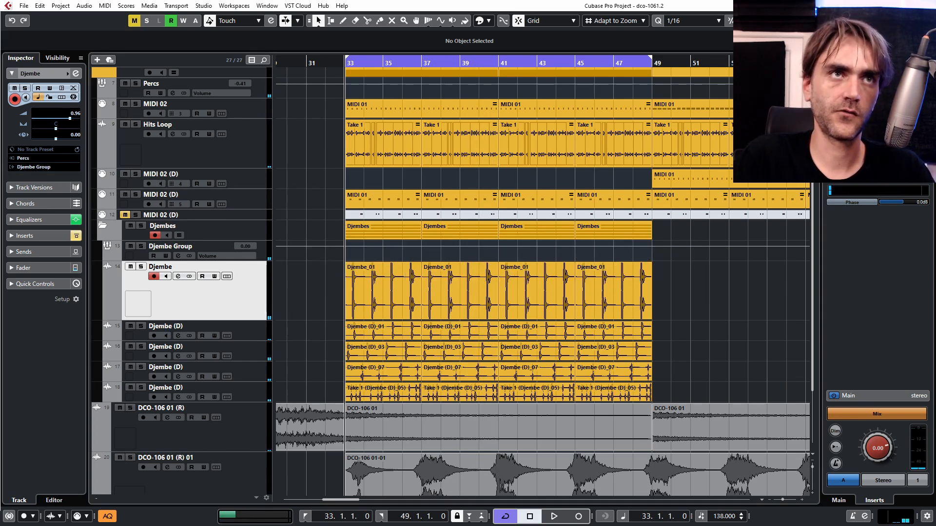
key("space")
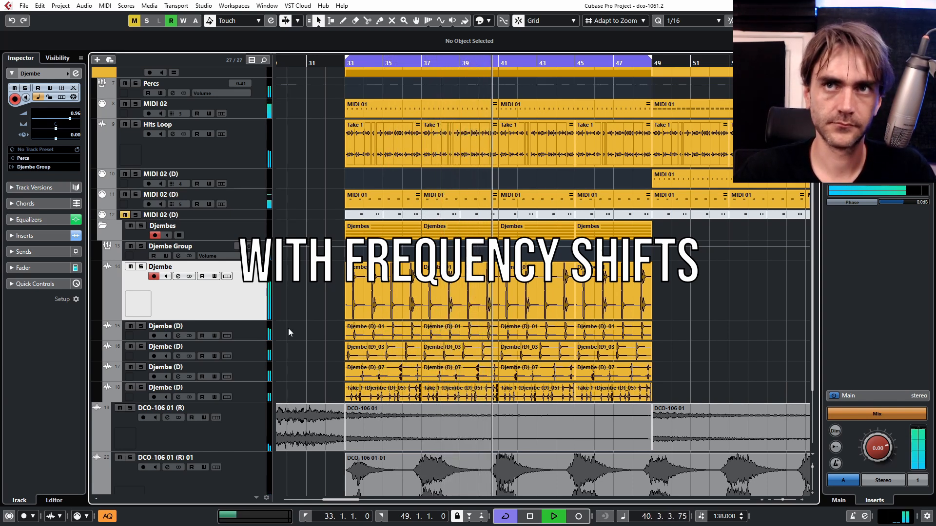
key("space")
key("space")
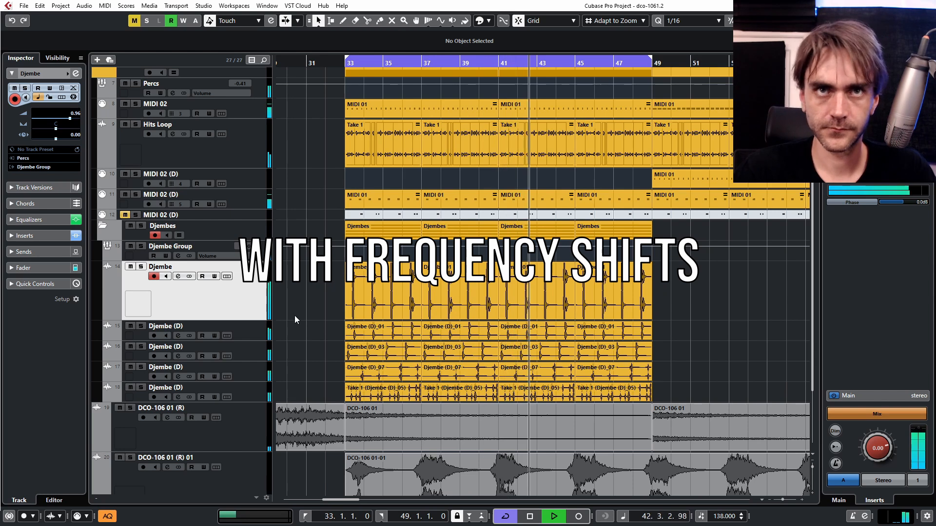
Step: Check the channel settings of the Djembe Group and of the Djembe (D) on track 16
left_click(219, 247)
left_click(76, 74)
left_click(760, 86)
left_click(214, 346)
left_click(76, 73)
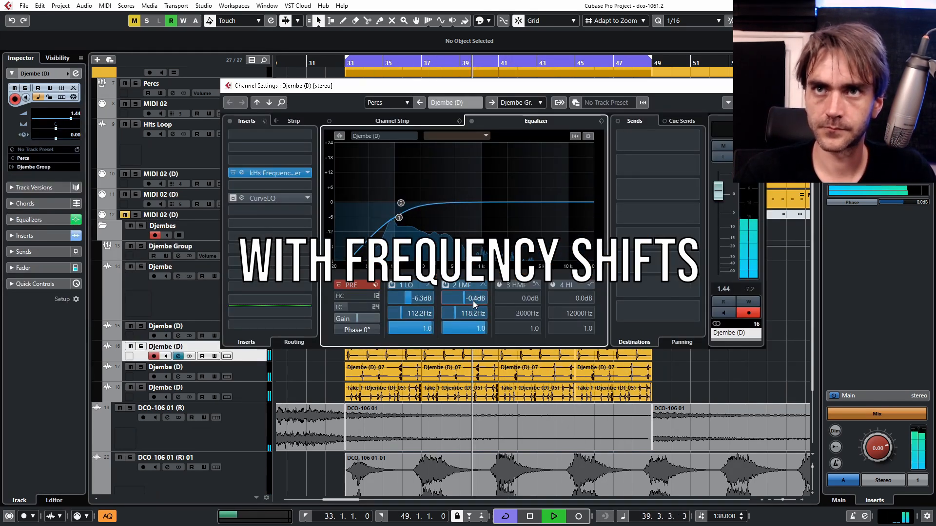
left_click(761, 86)
Step: Pull an EQ band down into a low-mid cut on the Djembe (D) channel of track 15
left_click(251, 332)
left_click(75, 73)
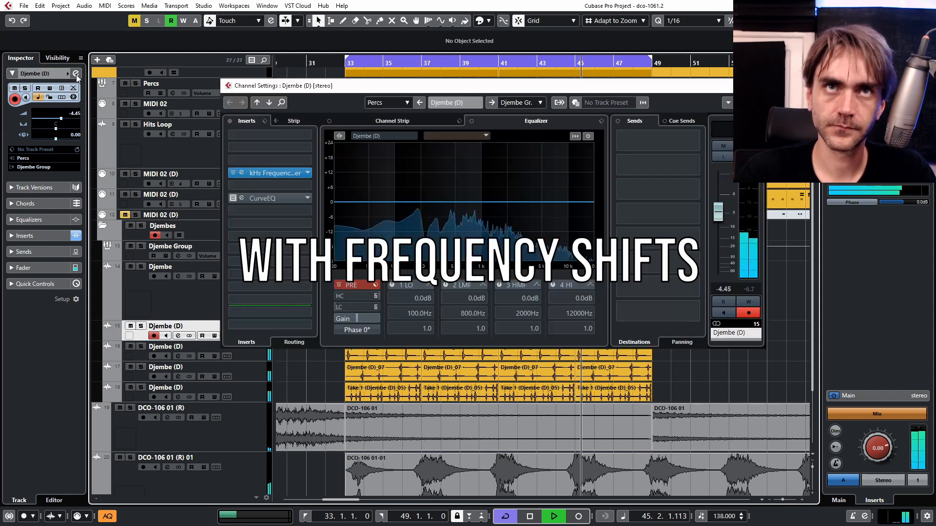
left_click_drag(514, 214, 443, 234)
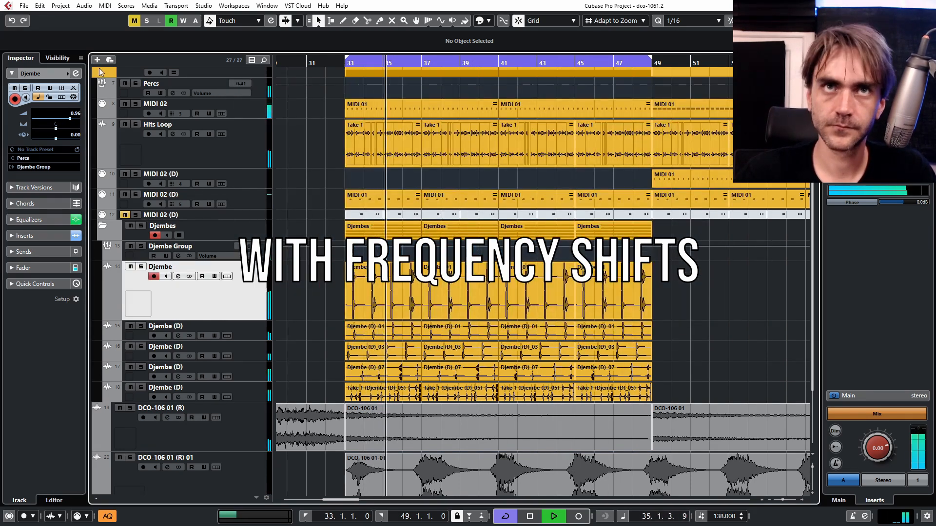
Step: Enable a low cut with slope 24 on the Djembe Group channel and cut 5.7 dB at 2097 Hz with a Q of 0.6
left_click(76, 73)
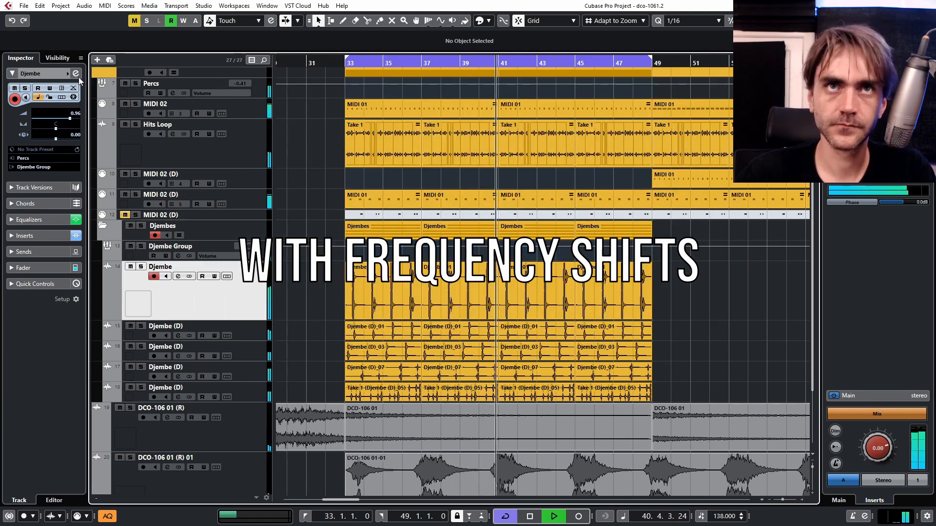
left_click(170, 246)
left_click(75, 74)
left_click(377, 307)
left_click(393, 336)
left_click_drag(336, 307, 351, 307)
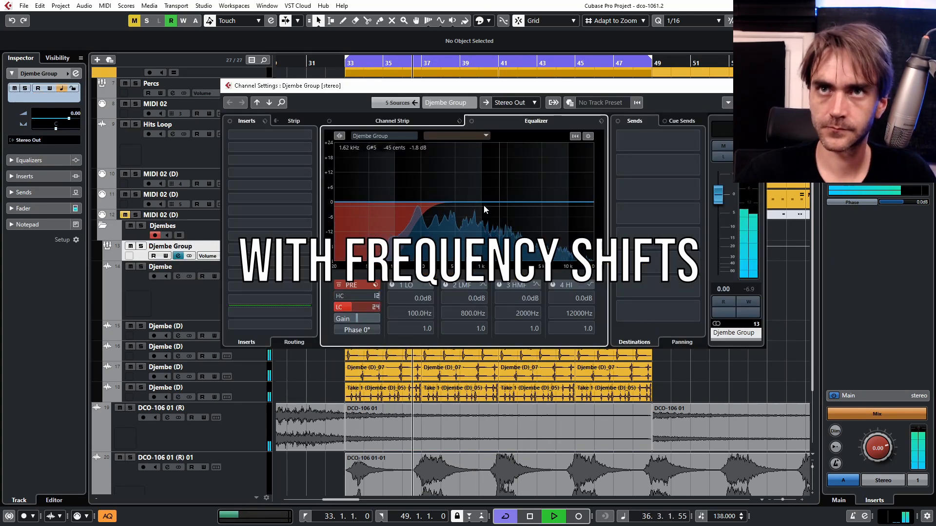
left_click_drag(484, 202, 509, 215)
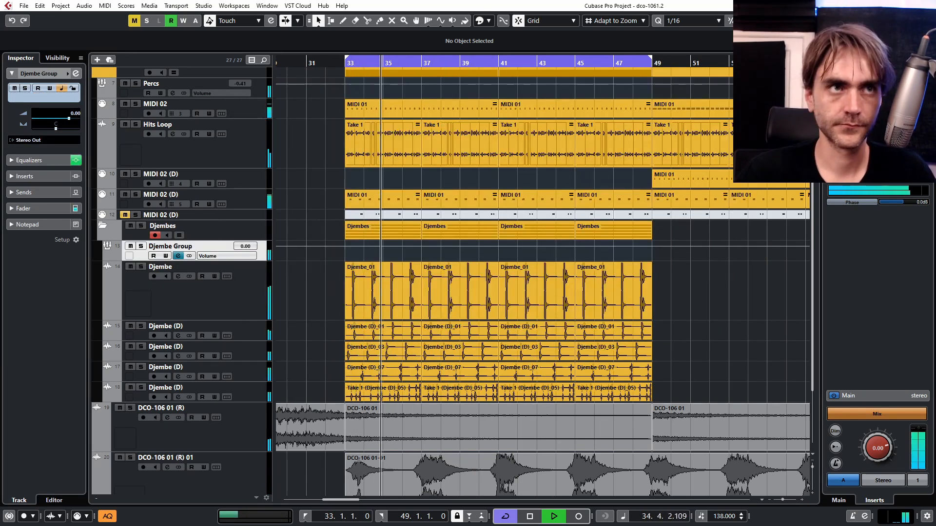
Step: Mute the MIDI 02, Hits Loop and MIDI 02 (D) events between bars 33 and 49, and unmute Hits Loop again
left_click_drag(340, 144, 537, 233)
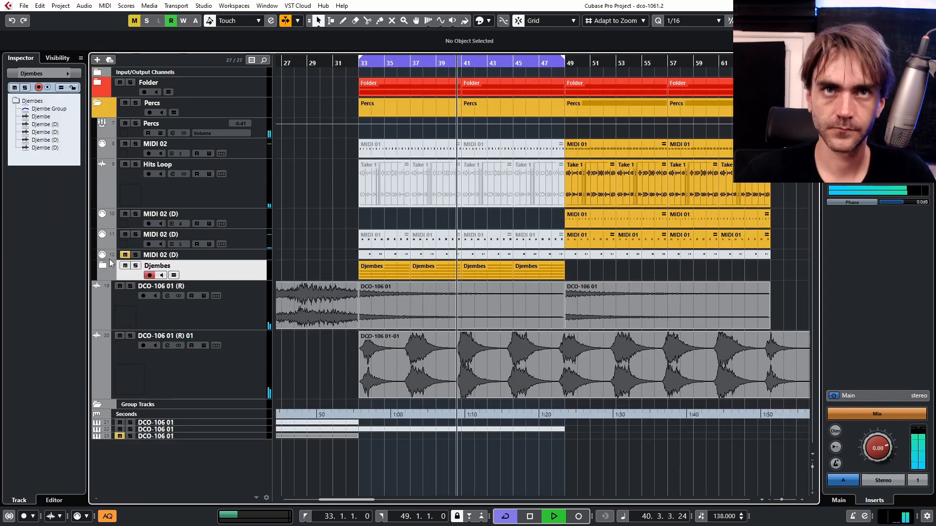
left_click_drag(336, 194, 531, 192)
left_click_drag(341, 144, 519, 144)
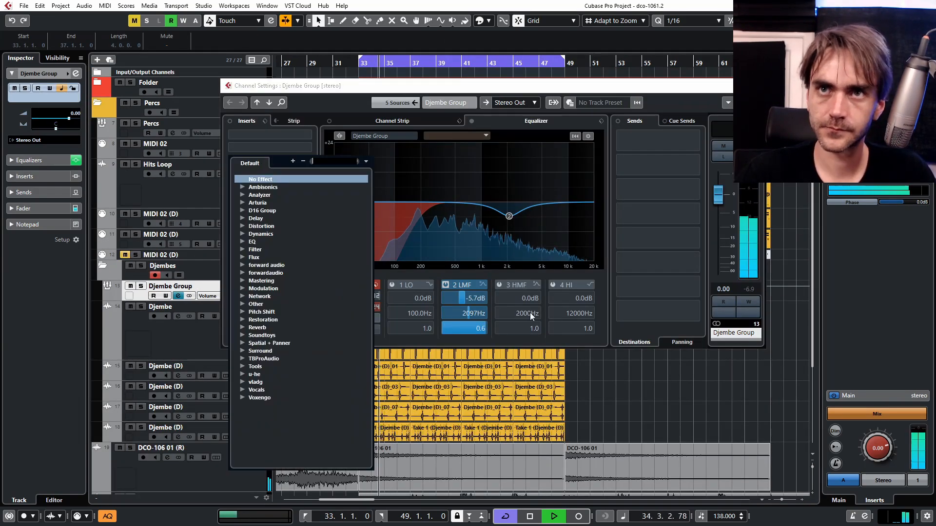
Step: Enable the Djembe Group's low EQ band at 257.8 Hz with a 1.4 dB gain
left_click(531, 317)
left_click(392, 285)
left_click_drag(409, 314, 422, 315)
Step: Try kHs Haas in insert 4 of the Djembe Group channel and remove it again
left_click(274, 161)
type("ha")
left_click(270, 270)
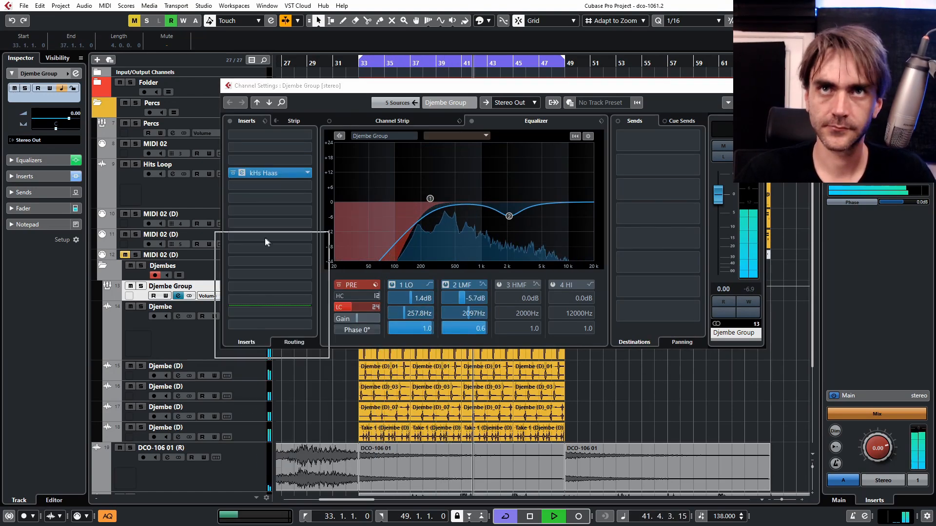
left_click(307, 173)
left_click(287, 191)
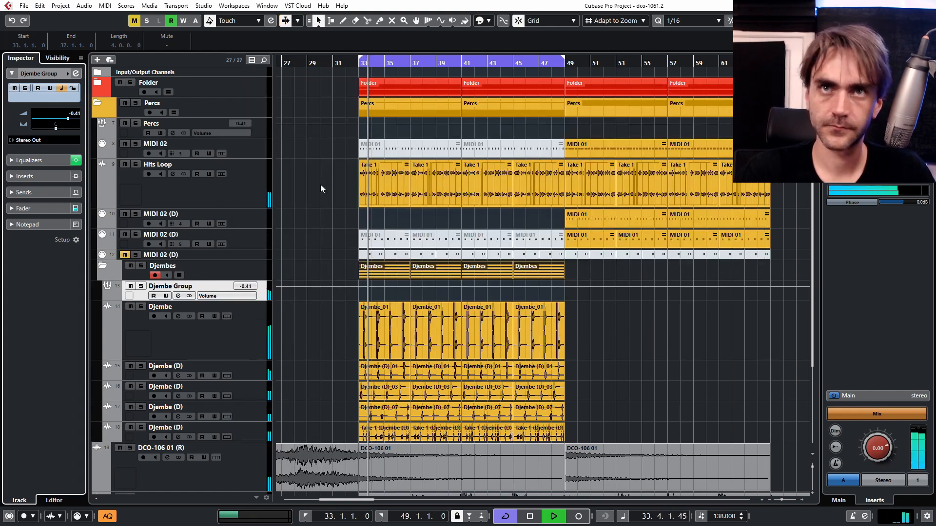
Step: Unmute the MIDI 02 (D) and MIDI 02 events between bars 33 and 49
left_click_drag(328, 226, 549, 243)
key("alt+m")
left_click_drag(311, 134, 526, 150)
key("alt+m")
Step: Copy the Djembes folder events from bars 33–49 to bar 49 so they extend to bar 65
scroll(352, 219, "down", 4)
left_click_drag(460, 268, 368, 273)
left_click_drag(445, 270, 514, 275)
left_click(517, 292)
scroll(487, 356, "down", 4)
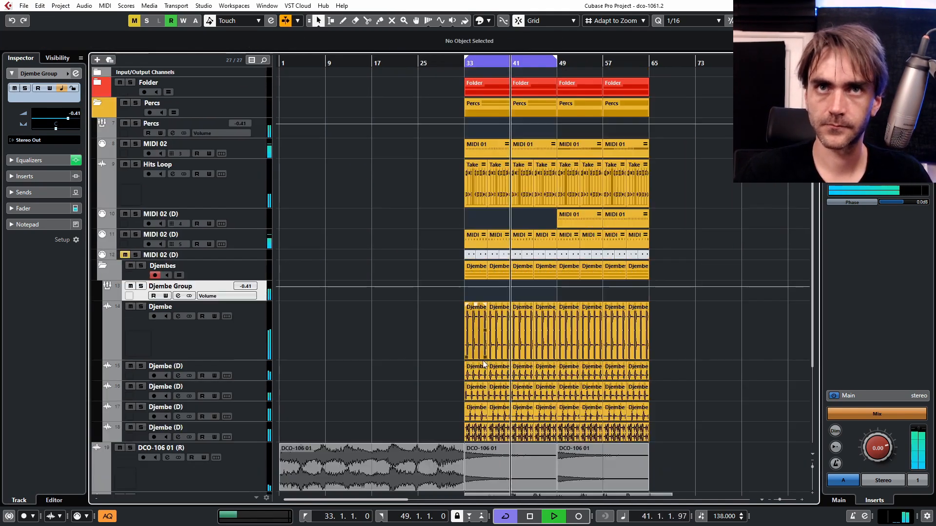
scroll(488, 356, "up", 4)
left_click(102, 266)
scroll(337, 239, "up", 2)
left_click(103, 266)
scroll(365, 334, "up", 3)
scroll(534, 322, "up", 3)
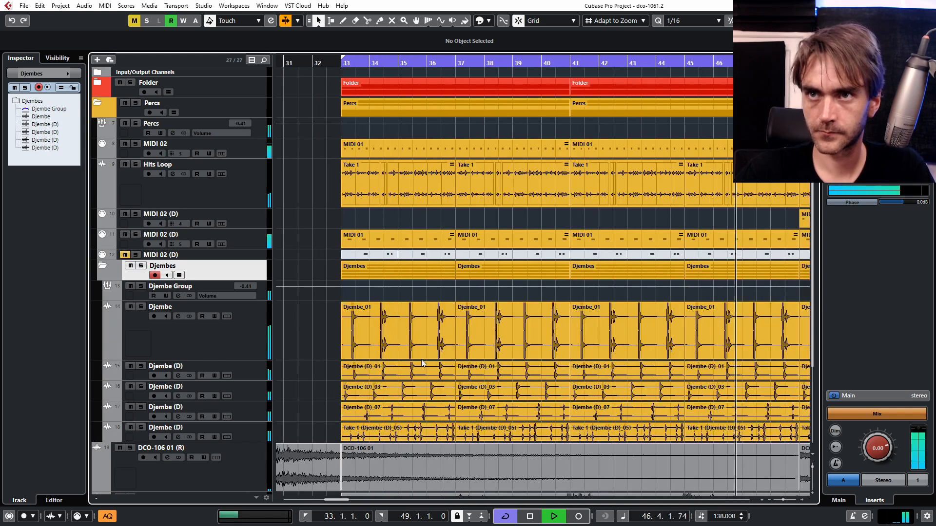
Step: Set the lowest Djembe (D) channel's low-mid EQ to -8.9 dB at 404.4 Hz with Q 0.6 and its fader to -1.10
left_click(256, 433)
key("space")
key("space")
left_click(76, 74)
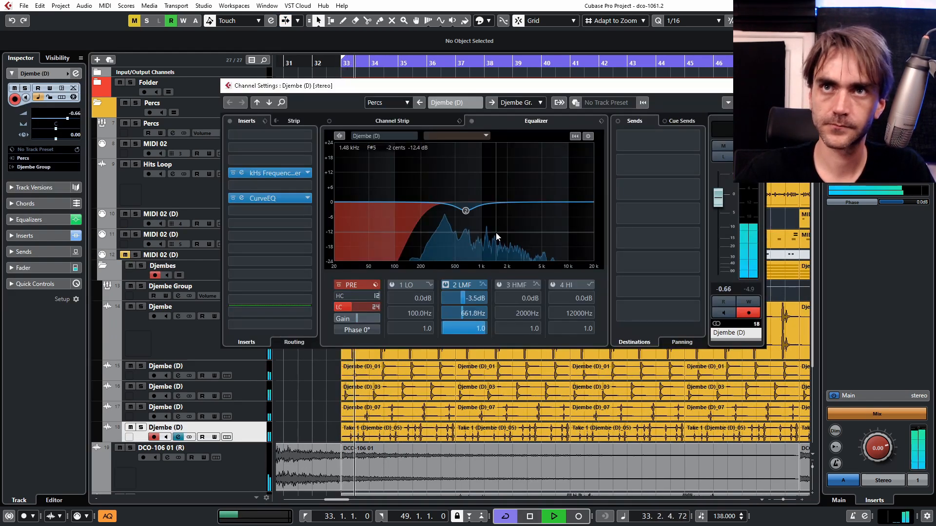
left_click_drag(459, 211, 447, 225)
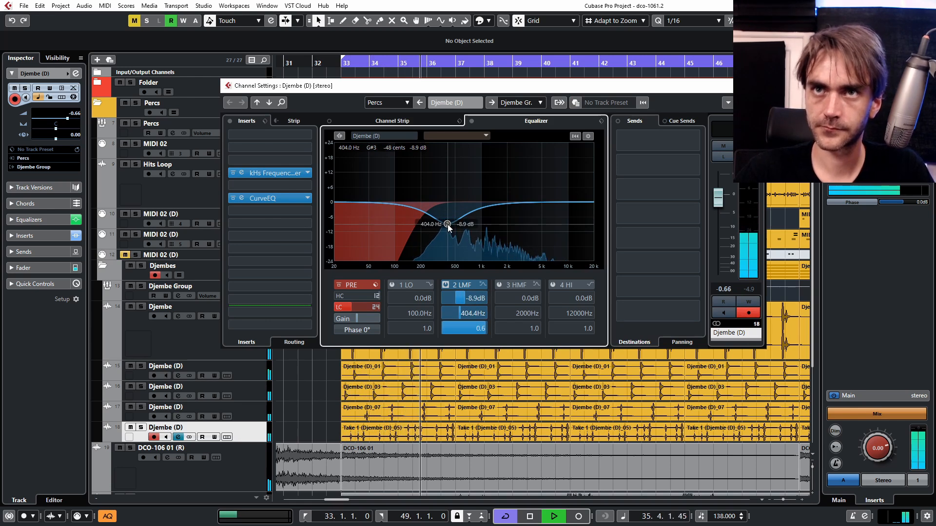
left_click_drag(721, 200, 720, 202)
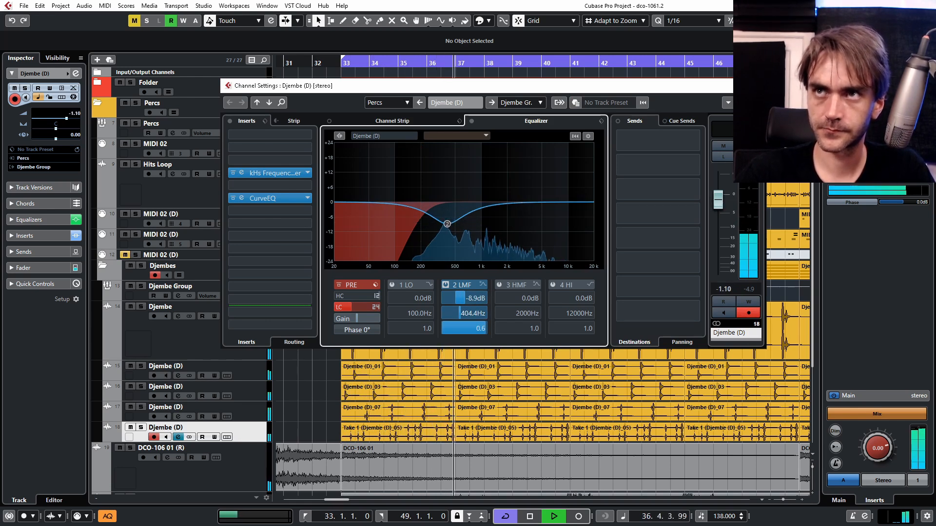
left_click(756, 85)
Step: Collapse the Djembes folder and the surrounding Percs folder in the track list
scroll(585, 195, "down", 2)
scroll(560, 195, "right", 2)
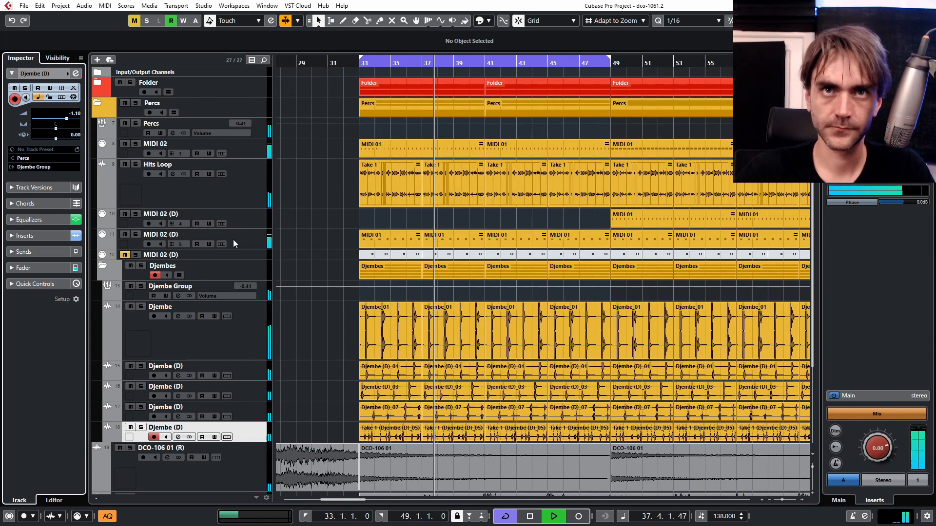
left_click(102, 266)
scroll(414, 254, "down", 2)
scroll(400, 245, "right", 2)
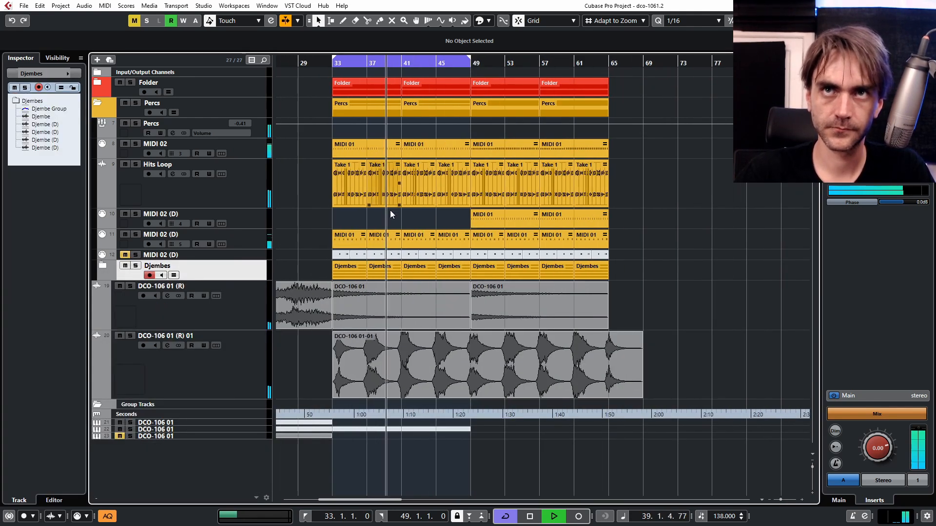
left_click(96, 101)
scroll(519, 153, "down", 1)
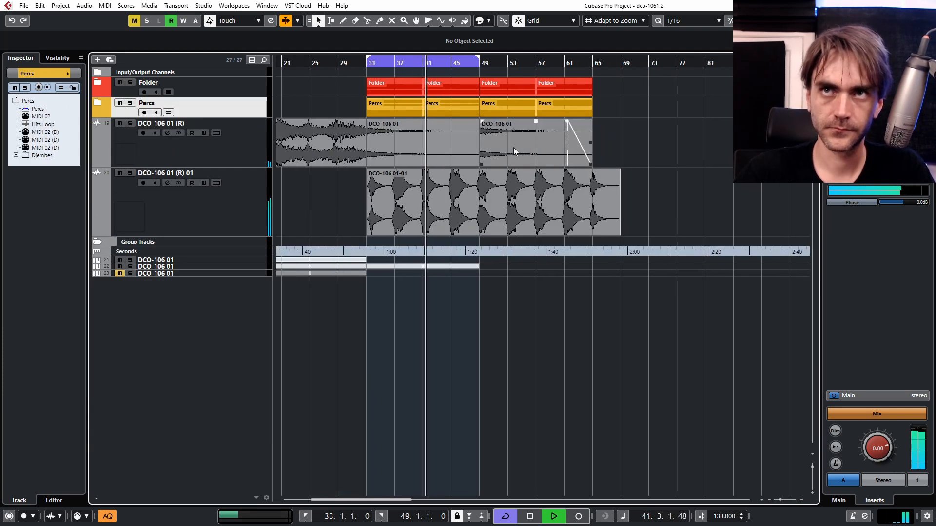
Step: Copy the Folder and Percs parts of bars 33–49 to bar 17 and move the DCO-106 01-01 event to bar 17
scroll(499, 153, "left", 1)
scroll(439, 126, "left", 1)
left_click_drag(441, 82, 581, 113)
left_click_drag(497, 82, 387, 83)
left_click_drag(563, 218, 460, 220)
Step: Play from bar 17, set the loop's left locator to bar 17, and deselect the DCO-106 01-01 event
left_click(364, 62)
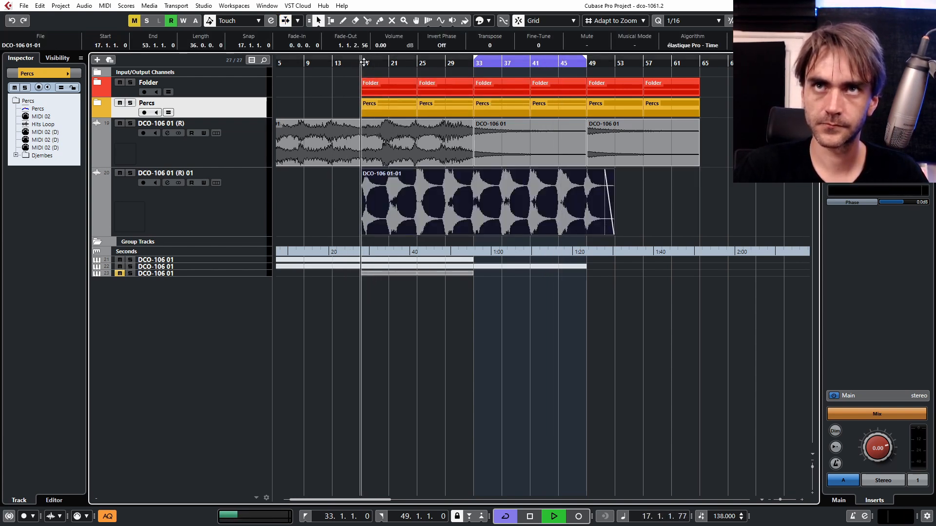
left_click(363, 56, "ctrl")
scroll(425, 177, "left", 1)
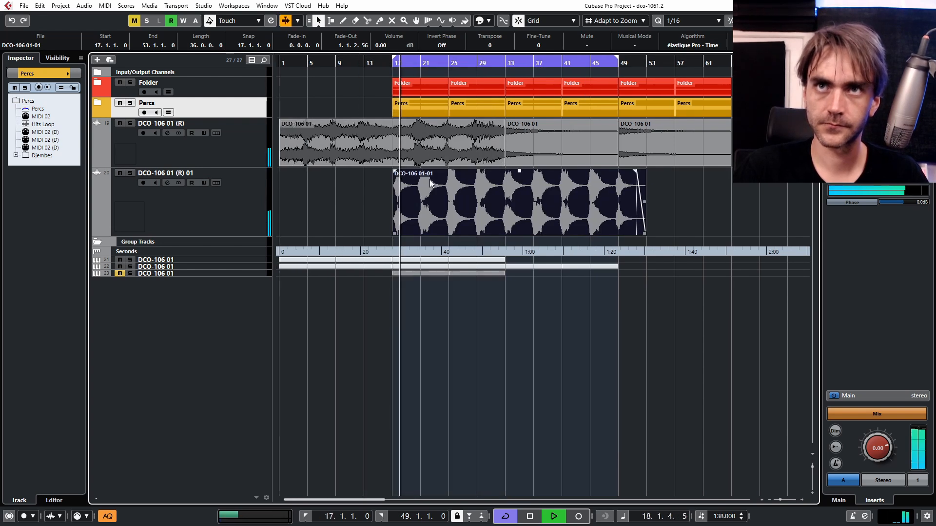
left_click(314, 204)
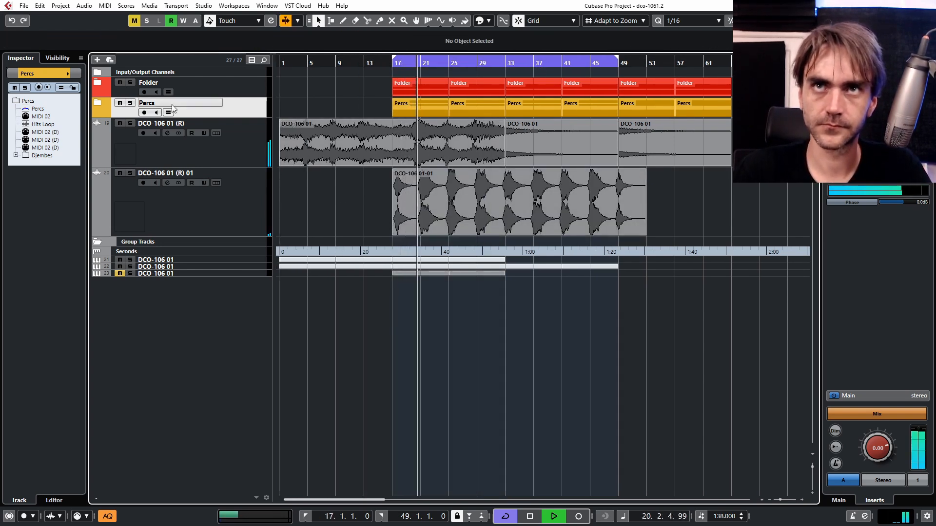
Step: Expand the Percs folder and mute the MIDI 02 (D) events on track 11 and the MIDI 02 events from bar 17 to 33
left_click(100, 102)
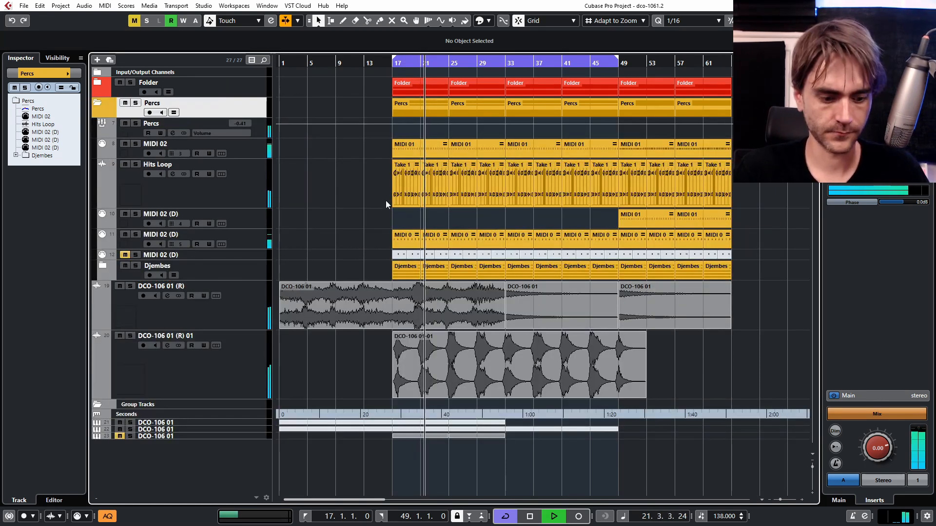
key("7")
left_click_drag(378, 224, 502, 247)
key("1")
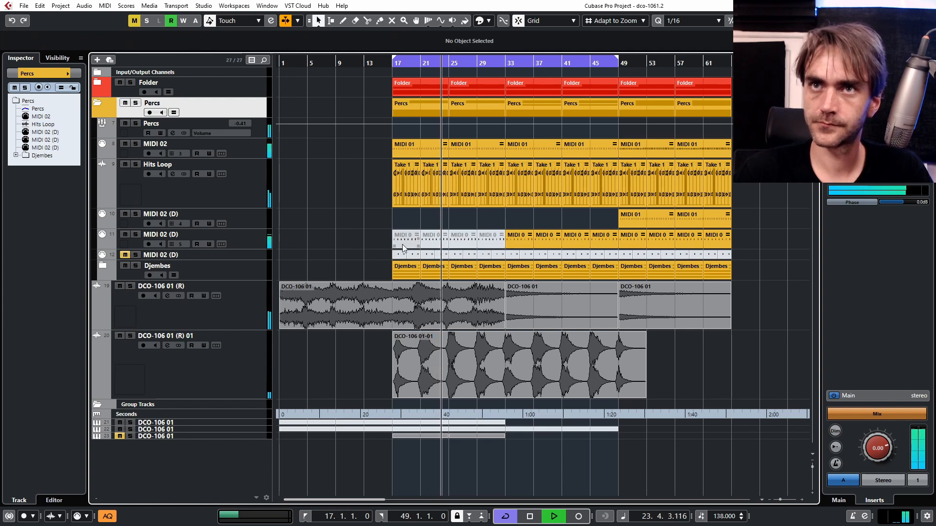
key("7")
left_click_drag(380, 143, 507, 156)
key("1")
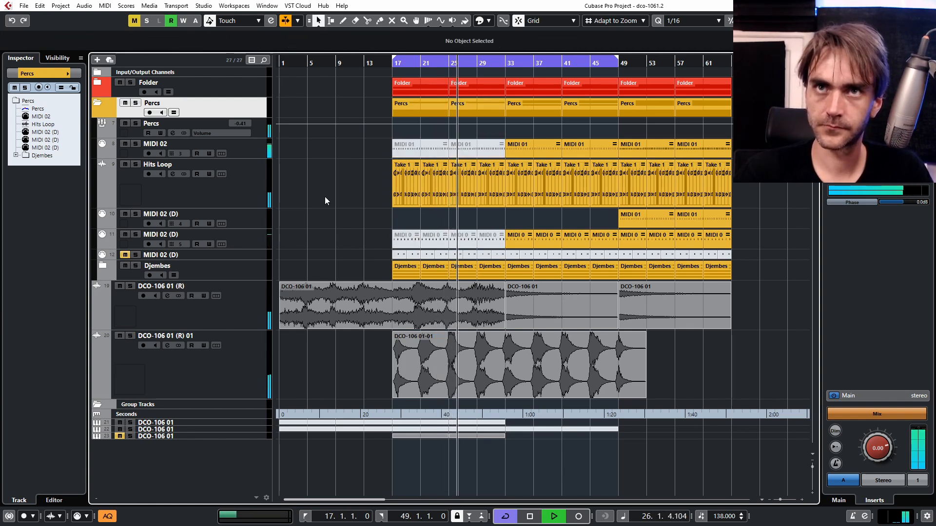
left_click(520, 361)
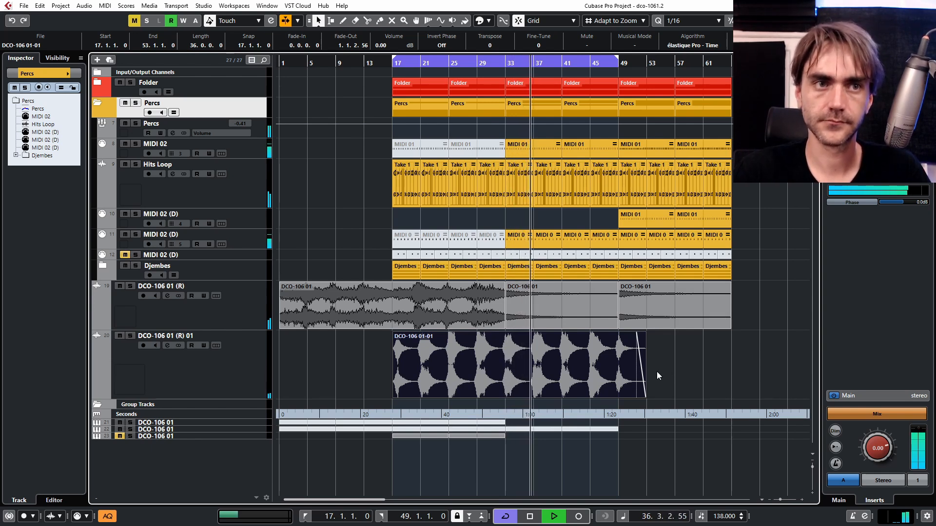
left_click(679, 378)
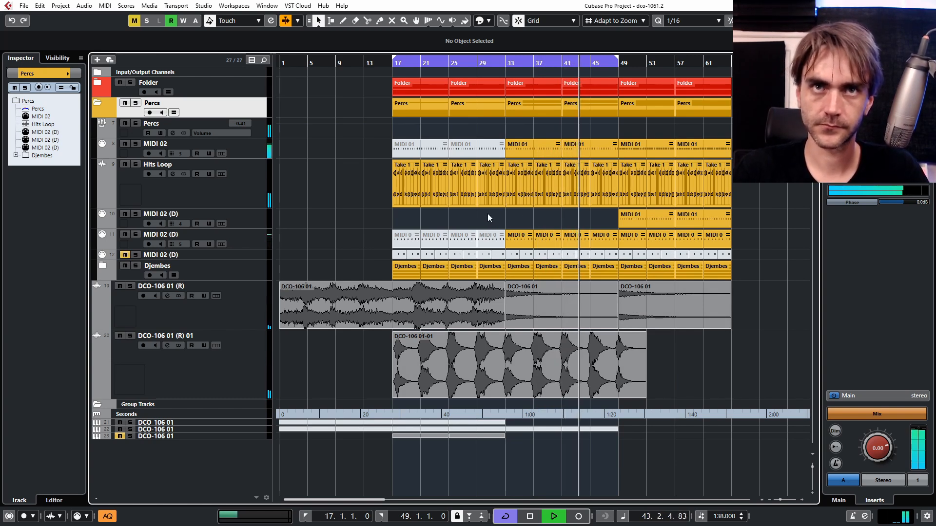
scroll(487, 213, "up", 2)
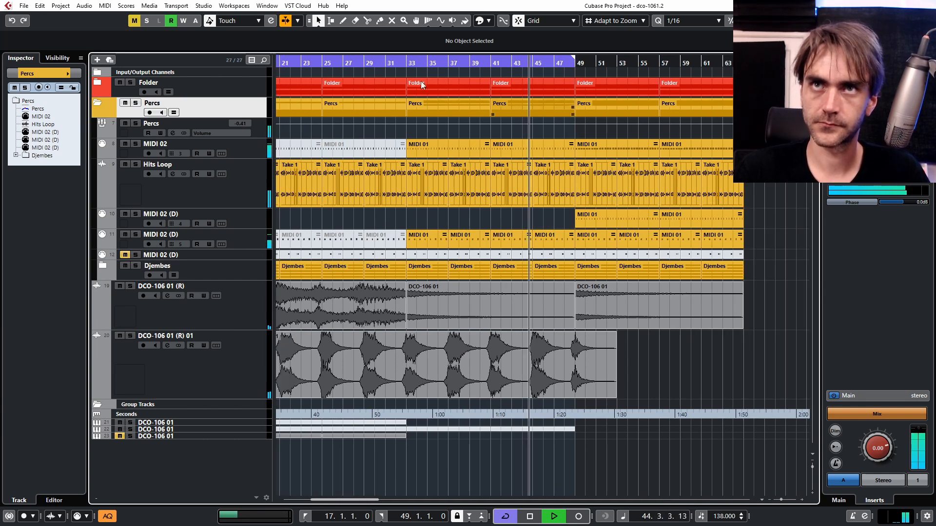
scroll(508, 205, "down", 2)
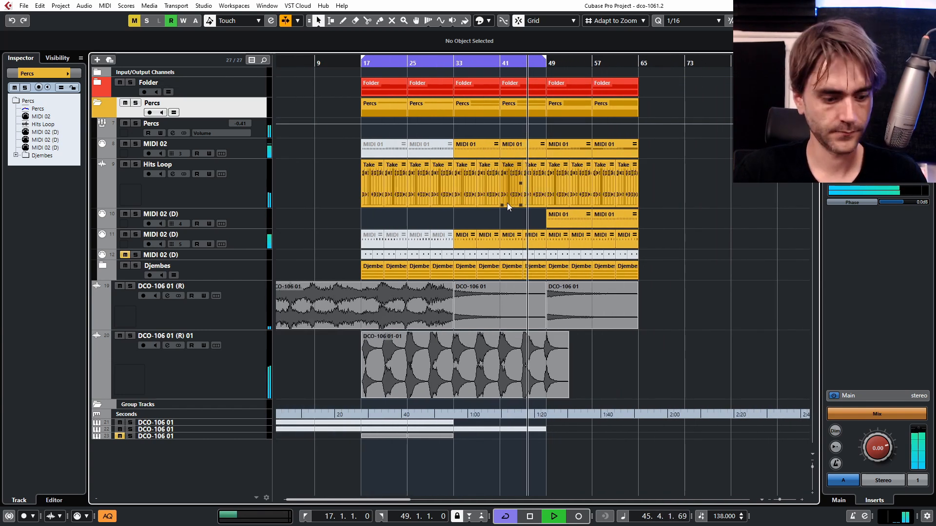